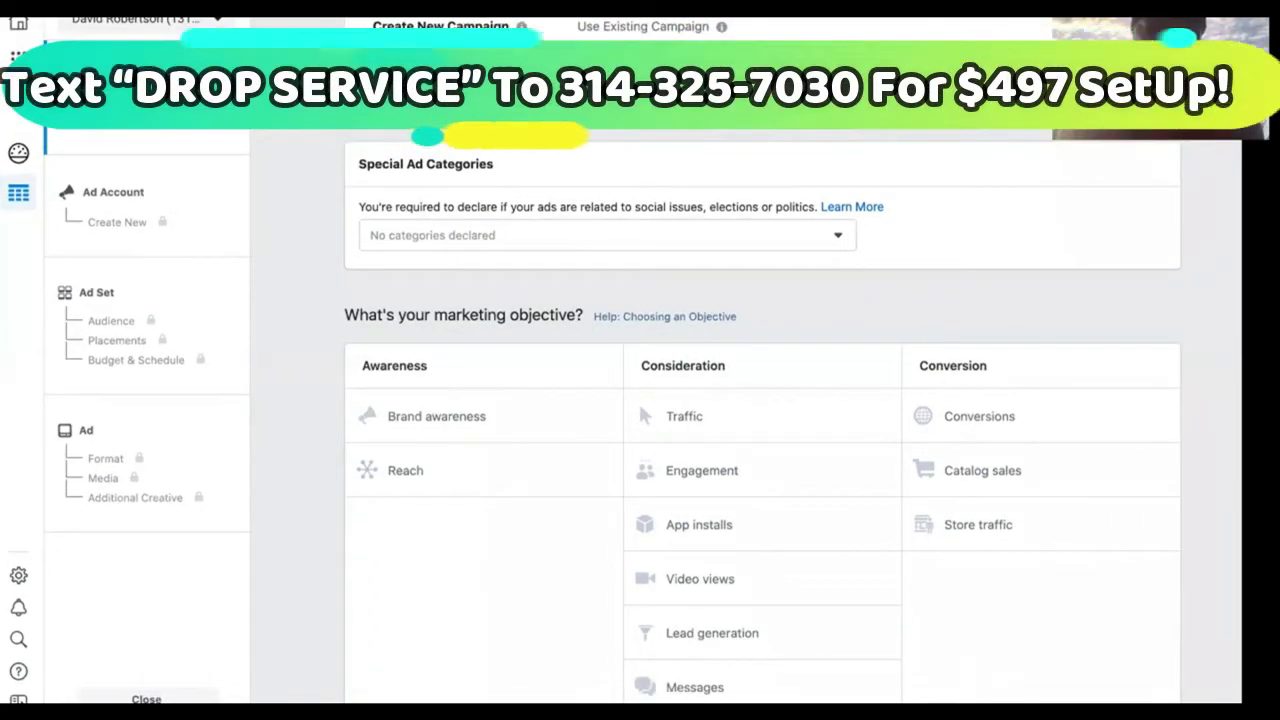
Set up a campaign with the Messages objective, add a hyphen to its name, and accept the United States, US Dollars and America/Chicago account settings.
left_click(700, 687)
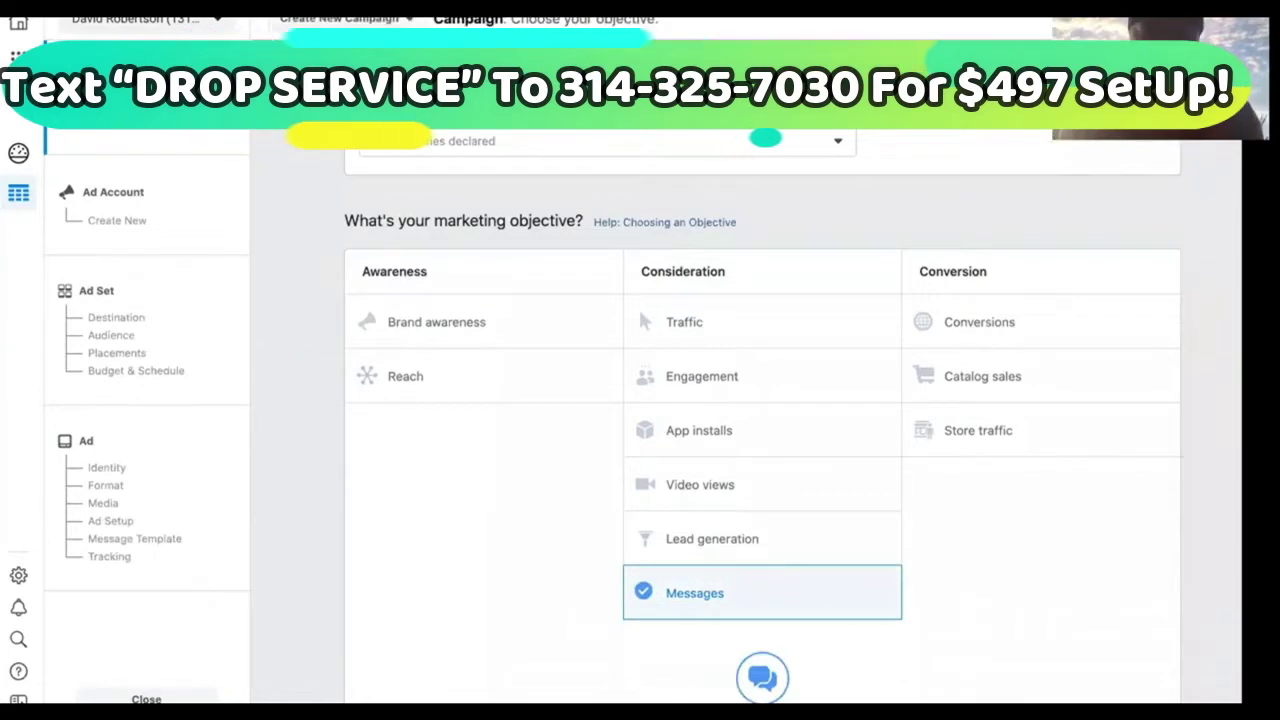
left_click(777, 245)
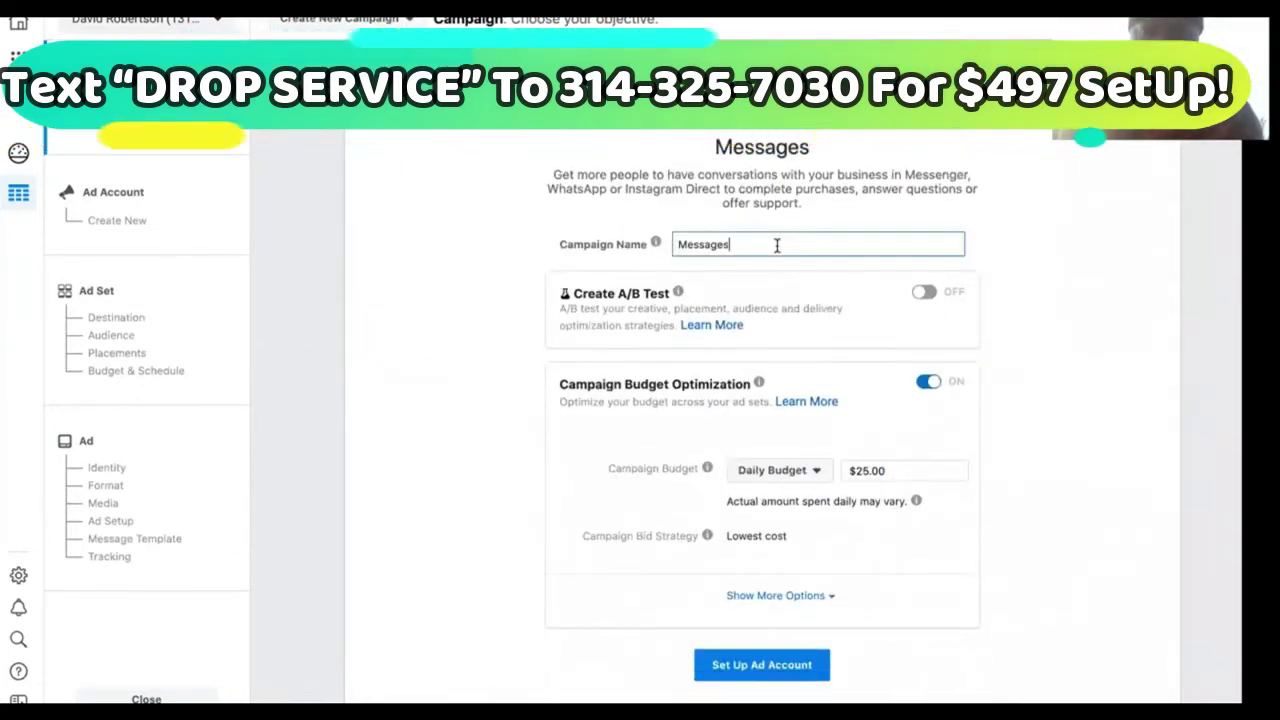
type("-")
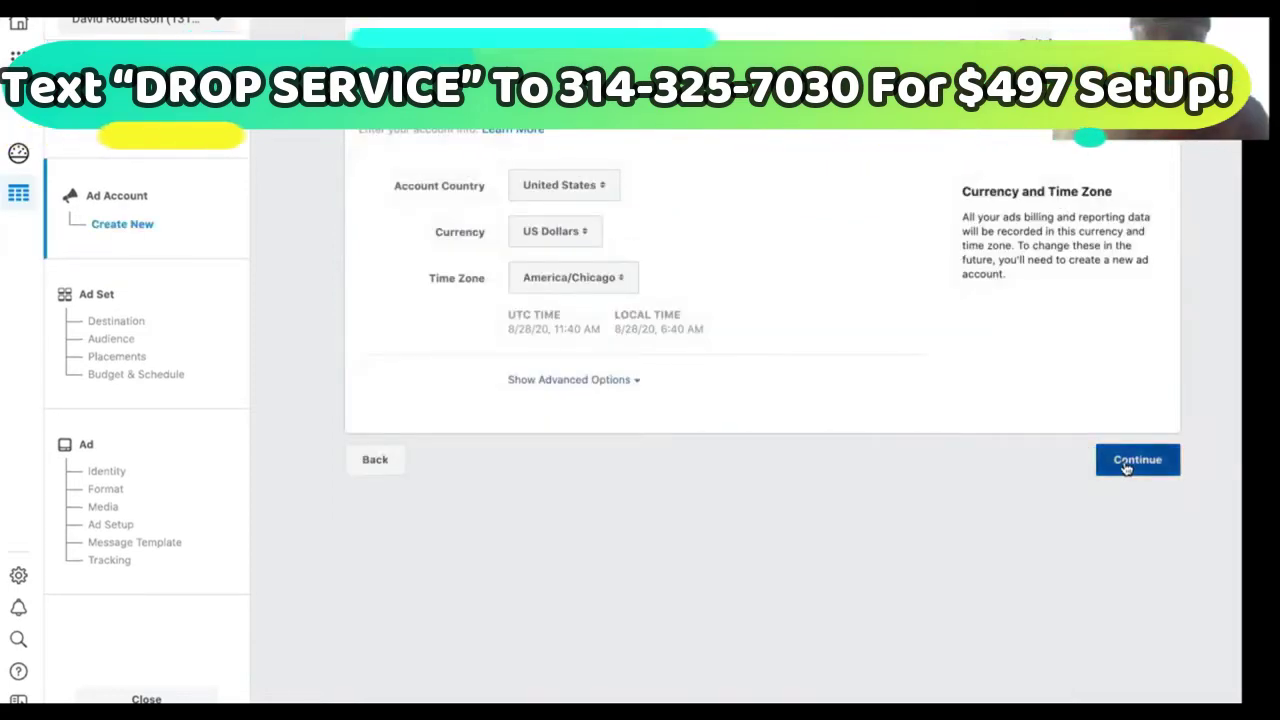
left_click(1137, 458)
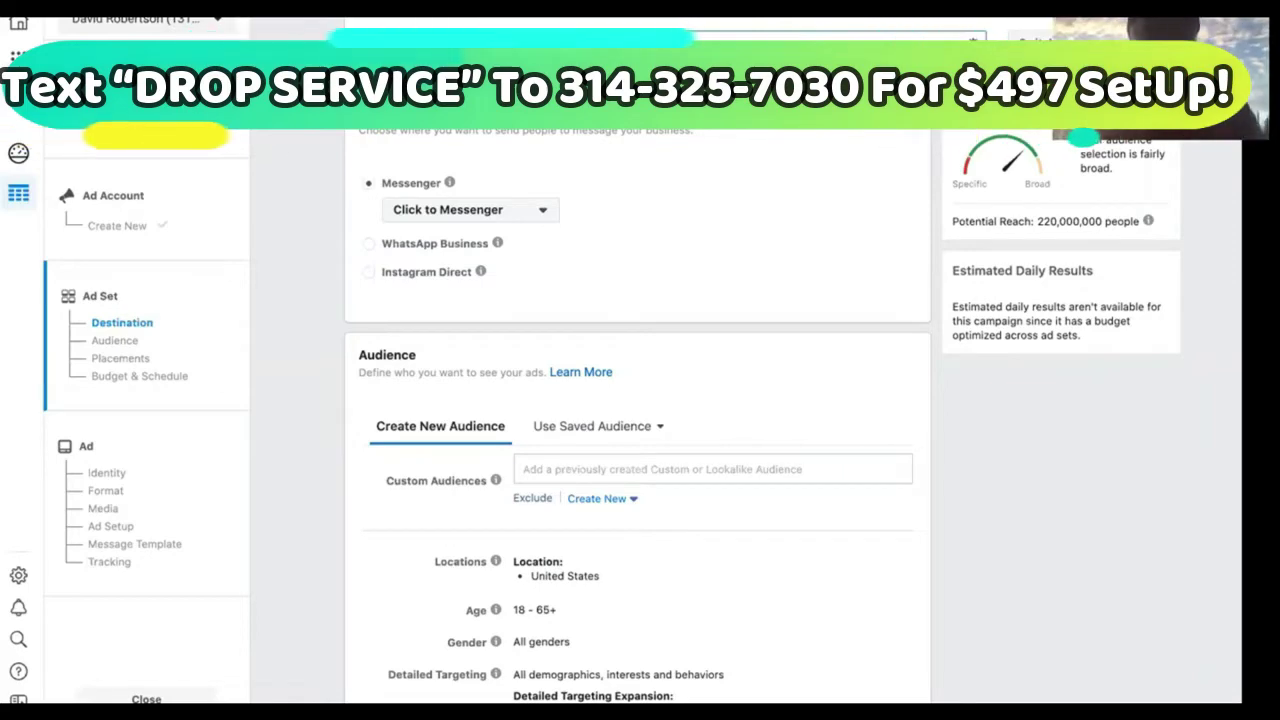
Add United Kingdom to the ad set's audience locations alongside United States.
scroll(709, 286, "down", 2)
scroll(709, 286, "down", 1)
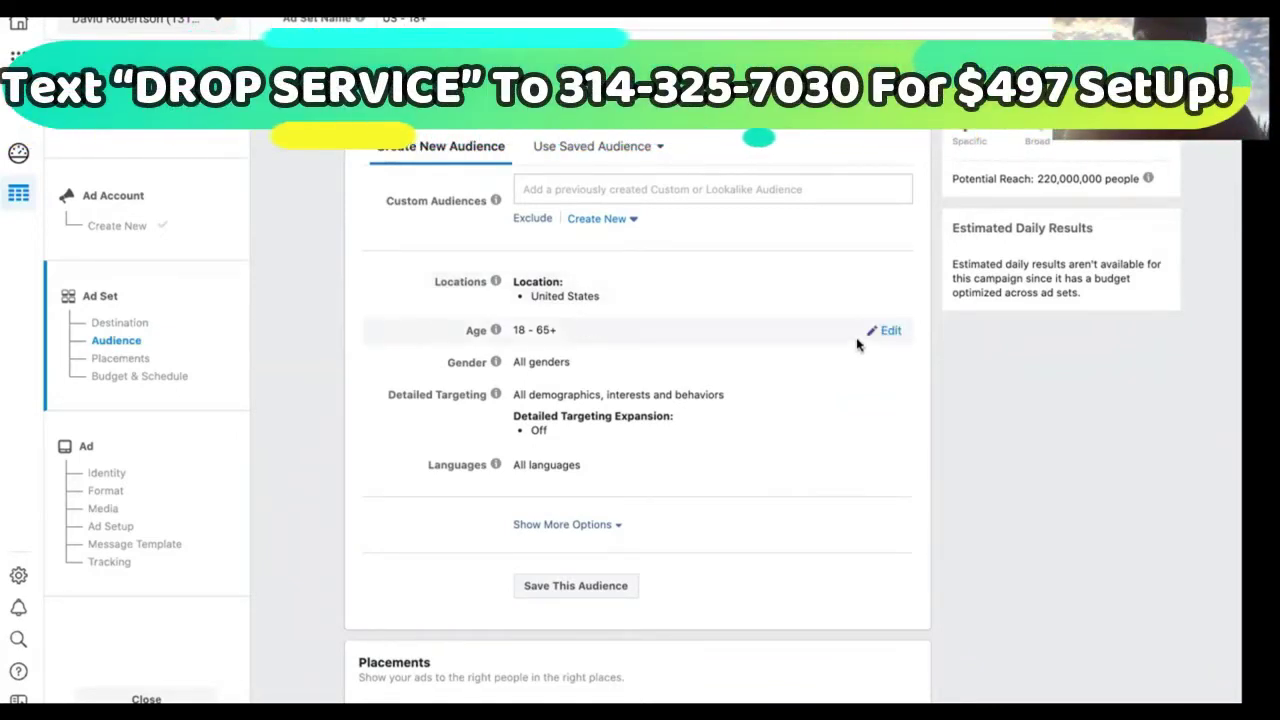
left_click(891, 284)
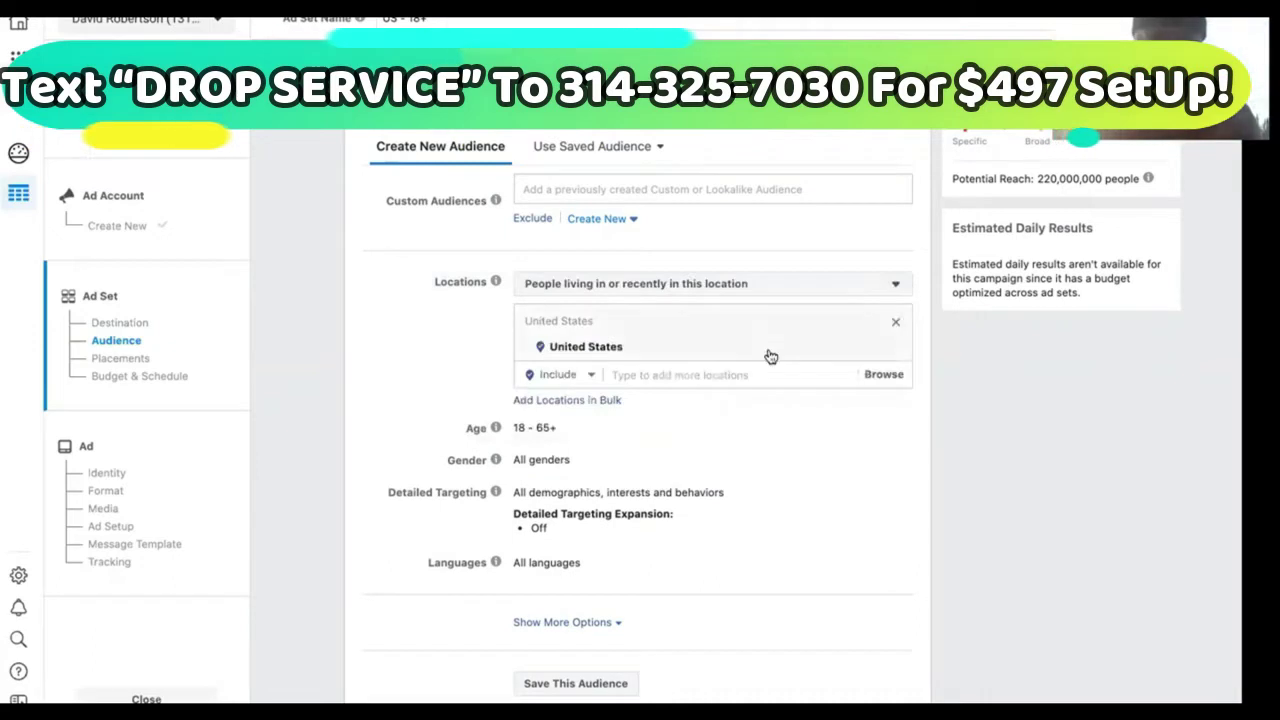
left_click(729, 372)
type("unit")
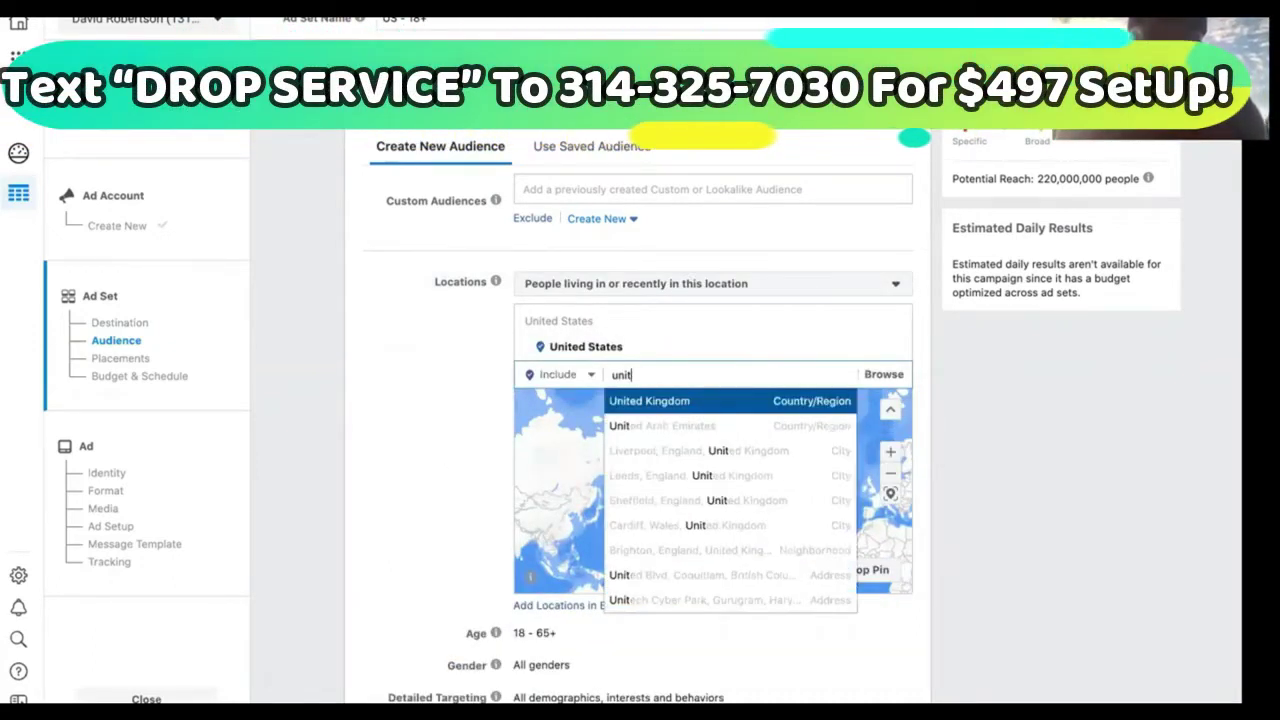
left_click(709, 400)
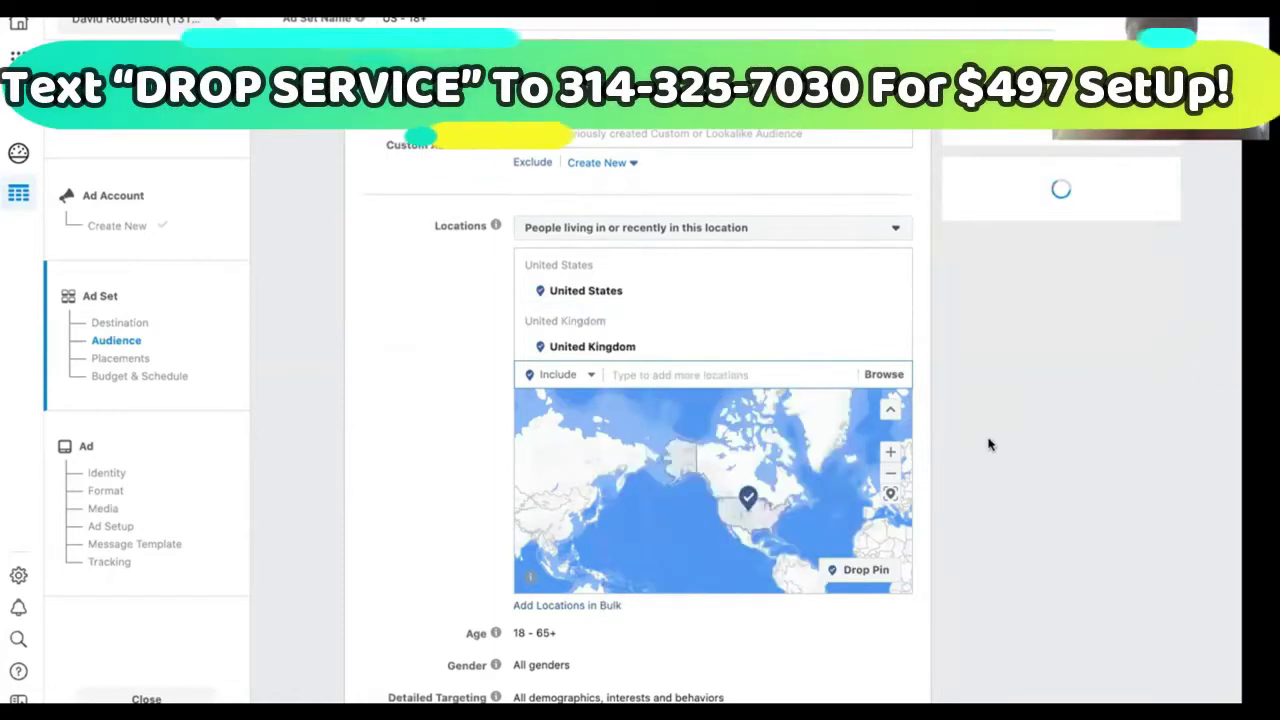
Set the audience age range to 28 through 55.
scroll(990, 444, "down", 2)
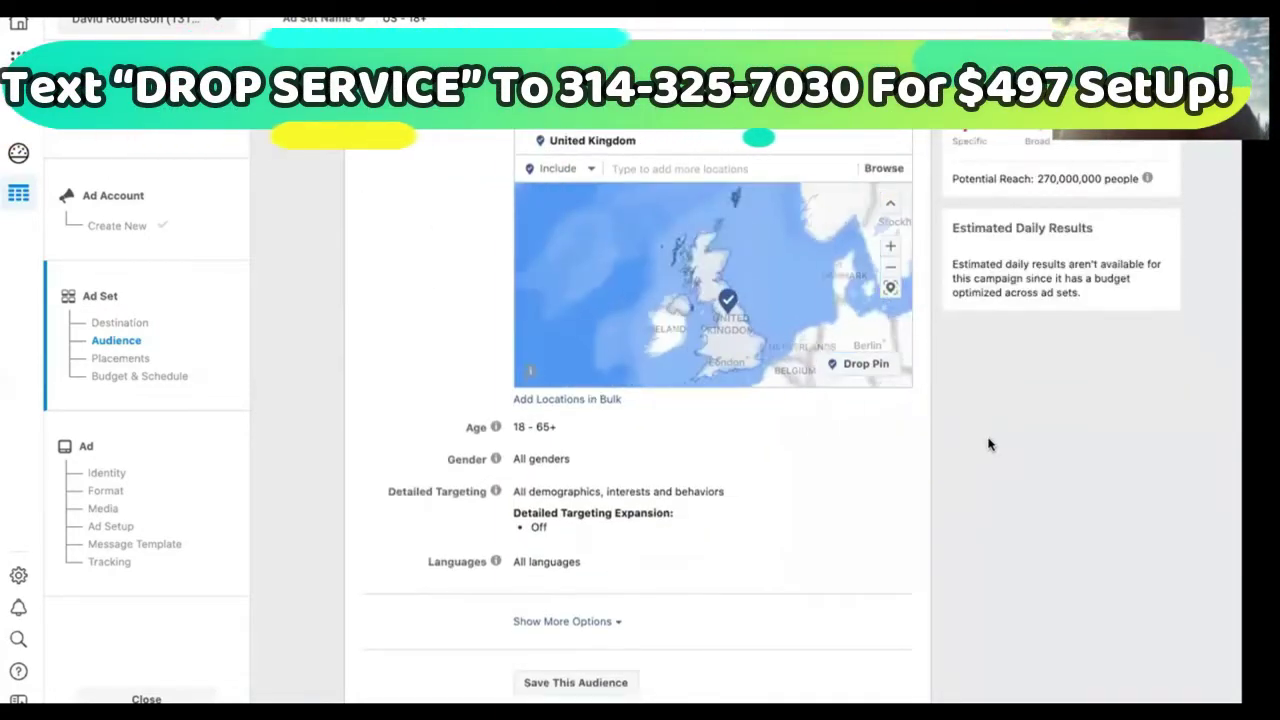
left_click(888, 430)
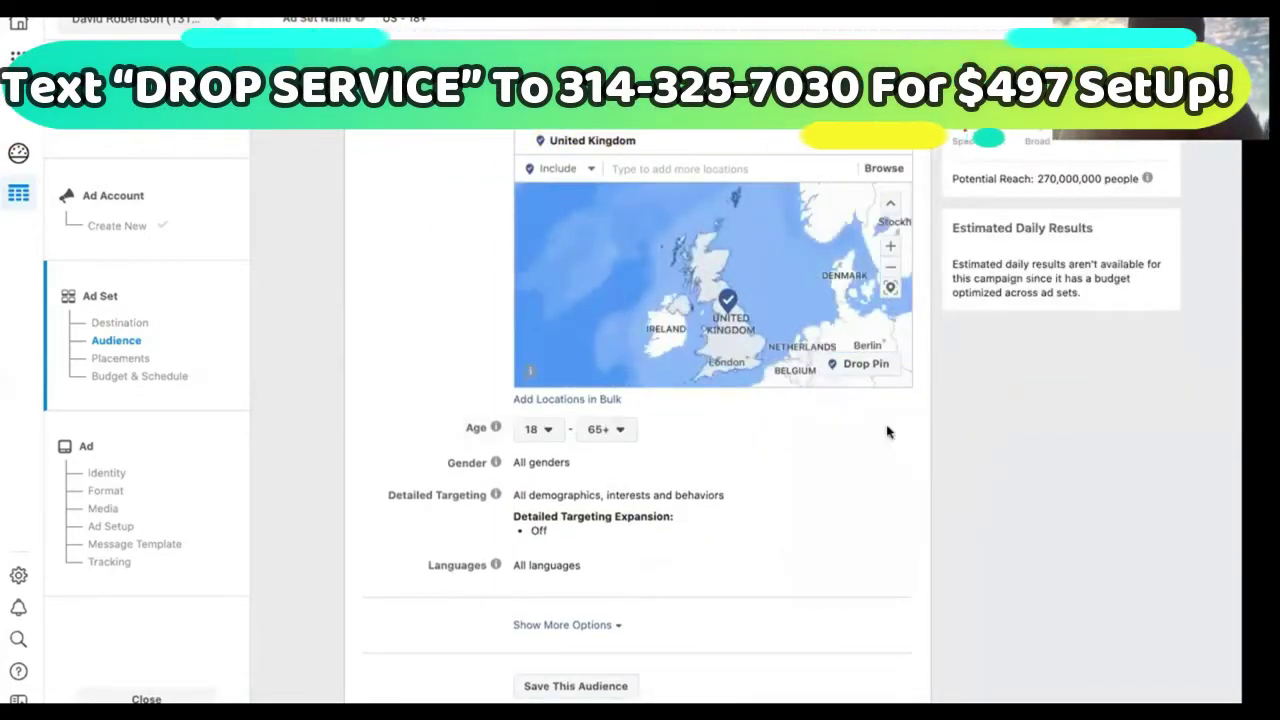
left_click(548, 430)
left_click(551, 552)
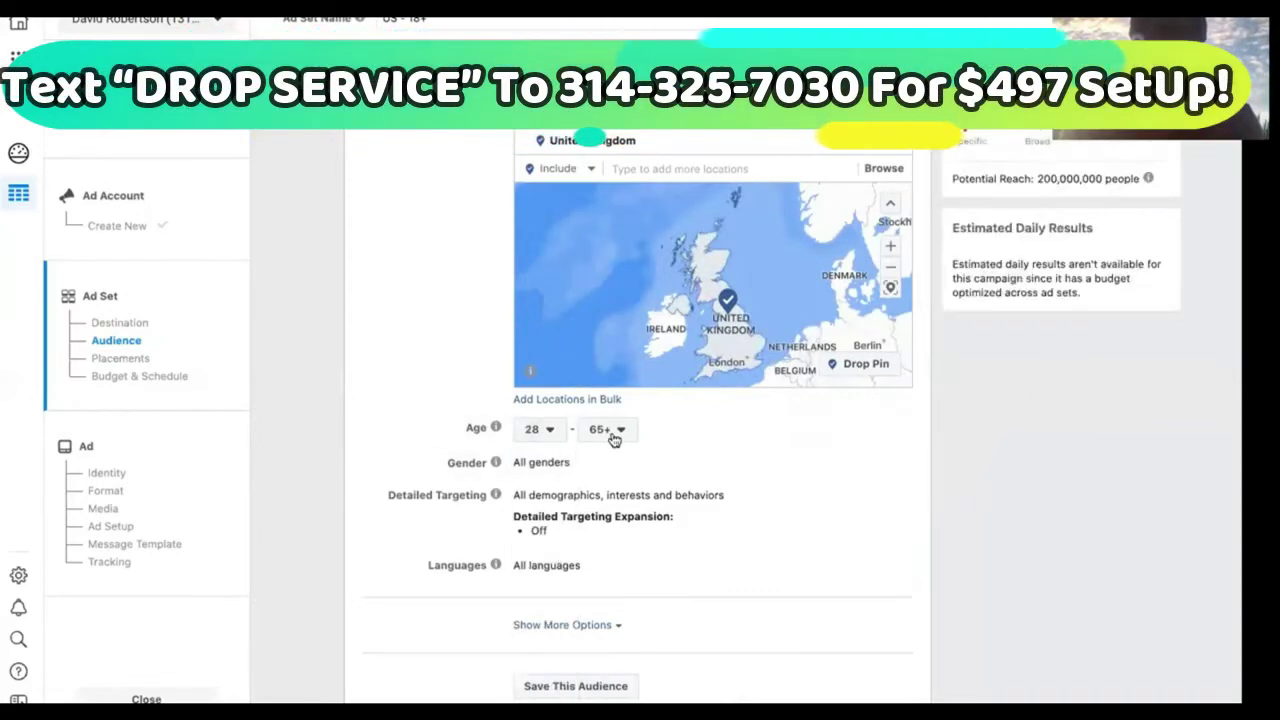
left_click(607, 430)
scroll(608, 545, "up", 1)
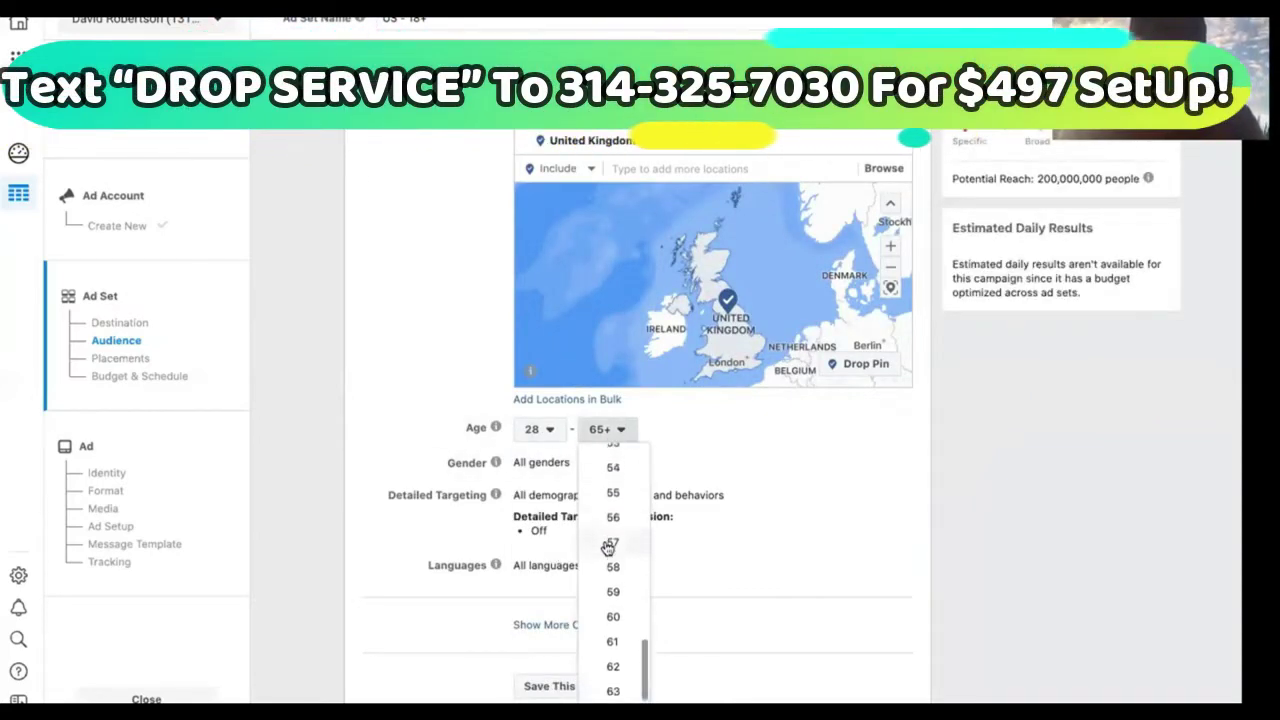
scroll(610, 543, "down", 2)
left_click(612, 660)
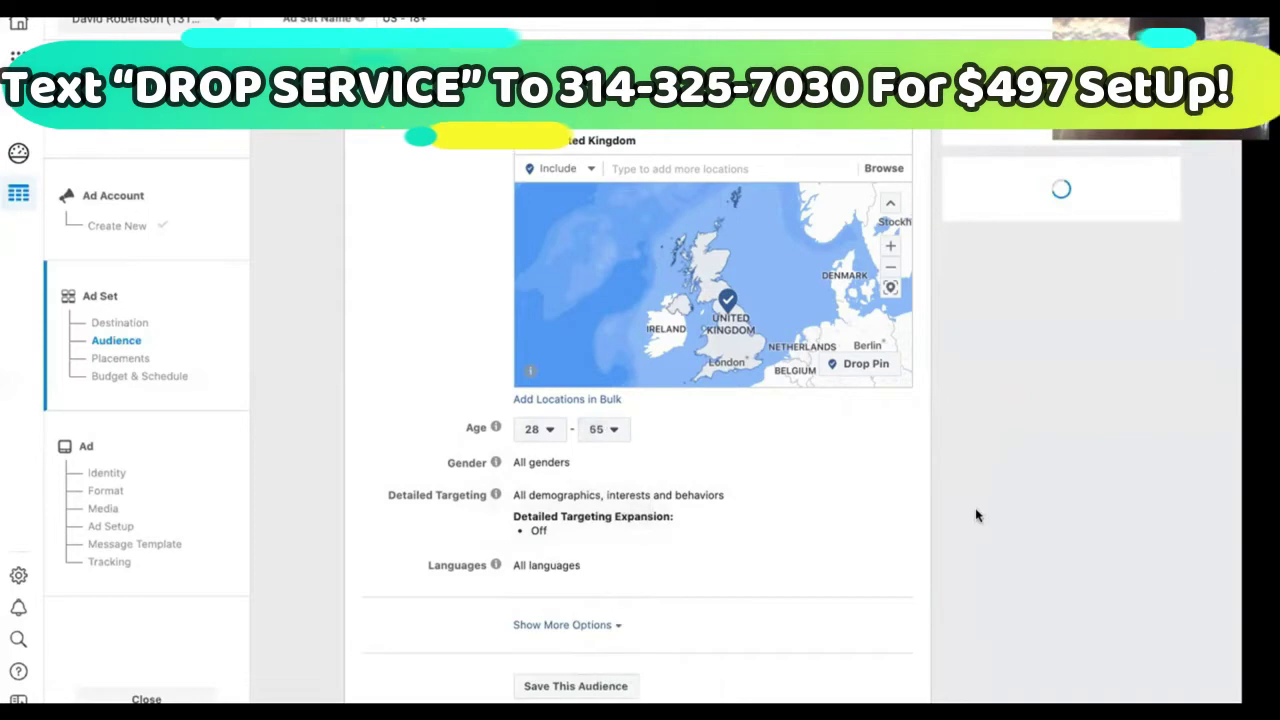
Find the job title Realtor under the Work demographics and add it to the detailed targeting.
scroll(977, 515, "down", 3)
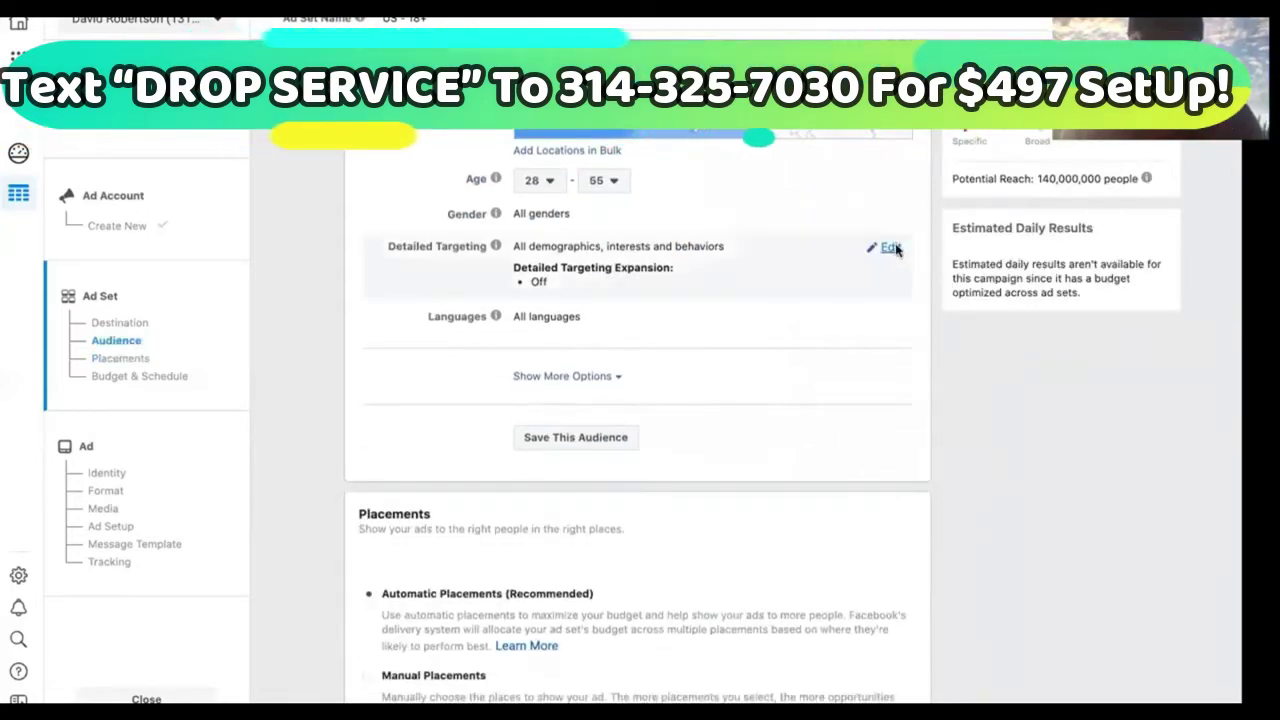
left_click(894, 250)
left_click(697, 272)
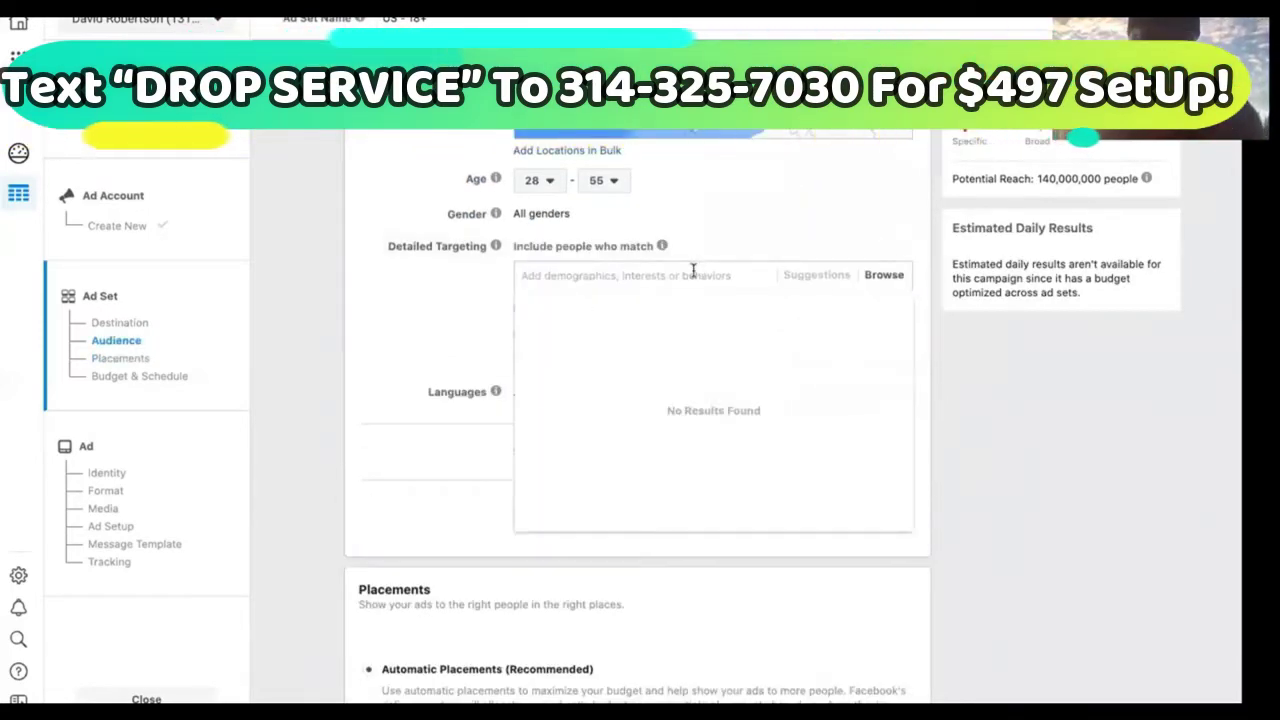
left_click(877, 275)
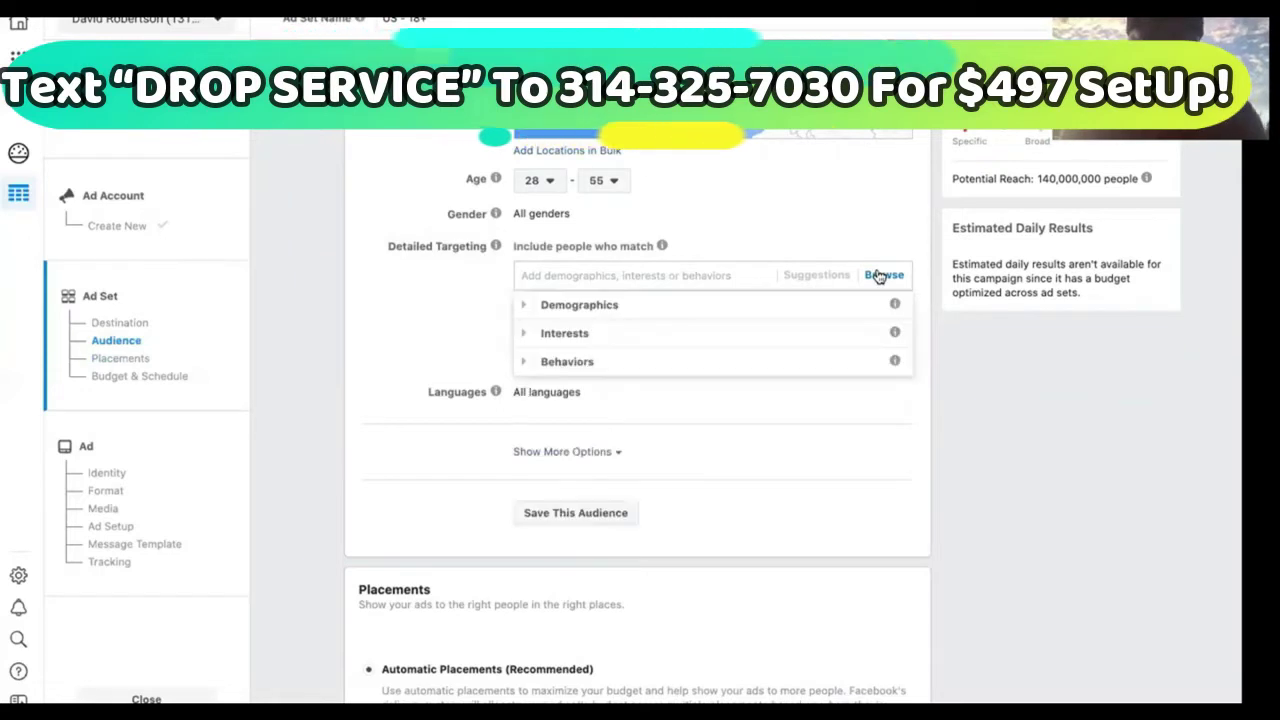
left_click(674, 305)
left_click(626, 476)
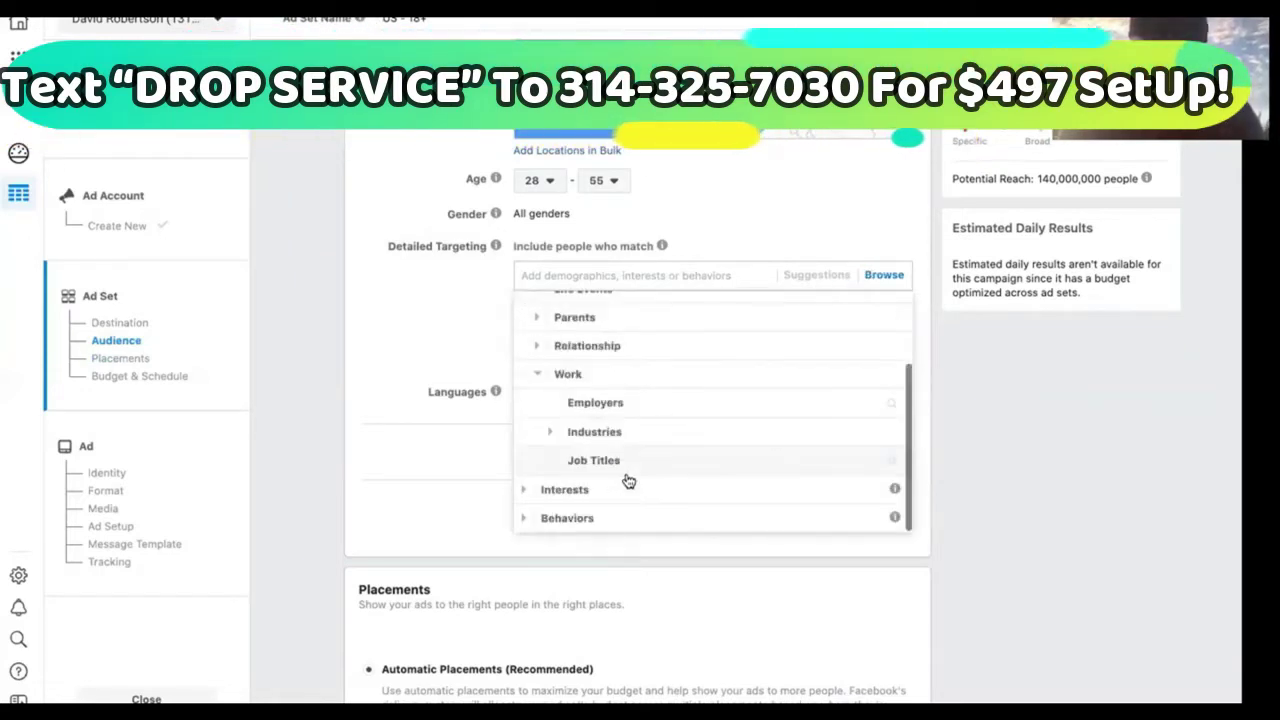
left_click(633, 463)
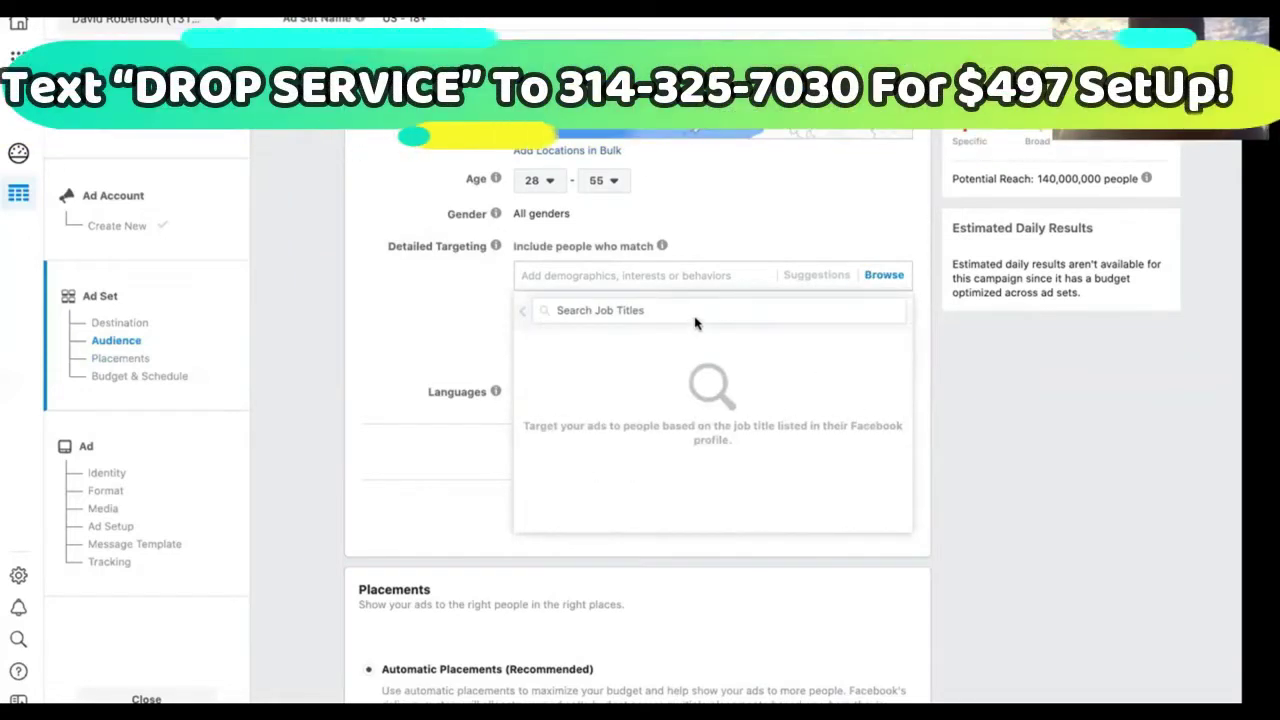
left_click(683, 313)
type("realtor")
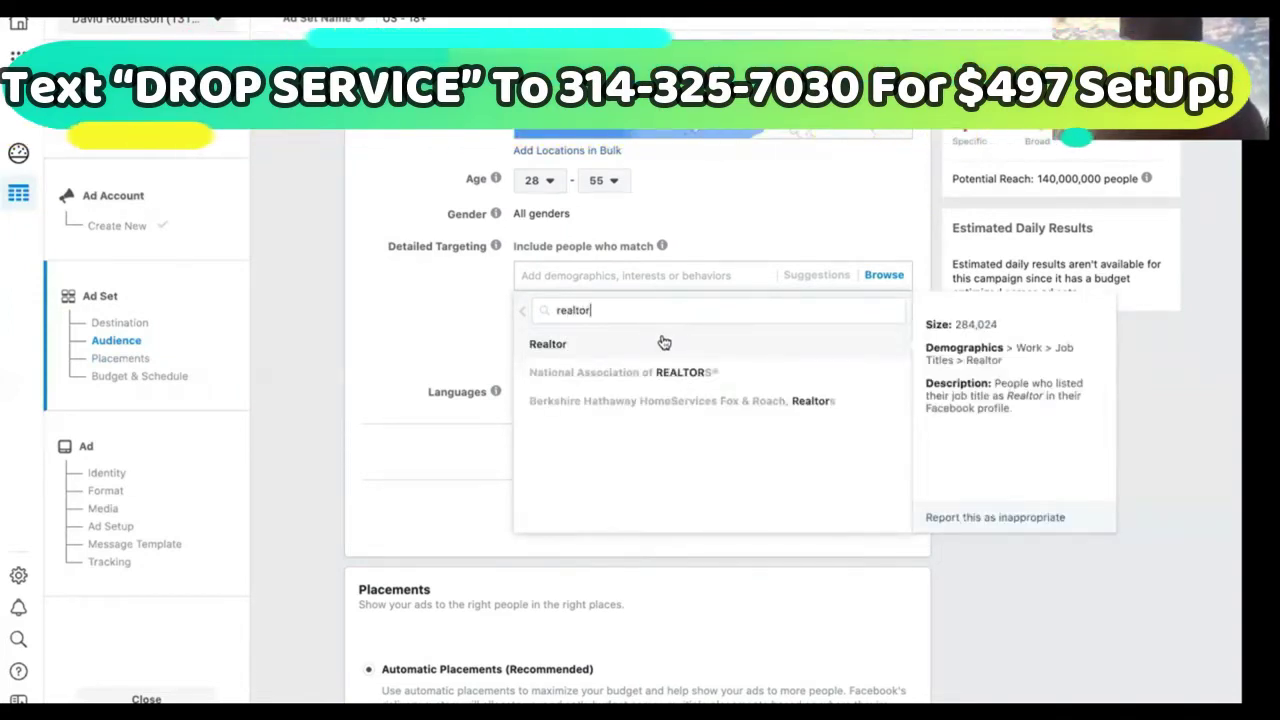
left_click(665, 341)
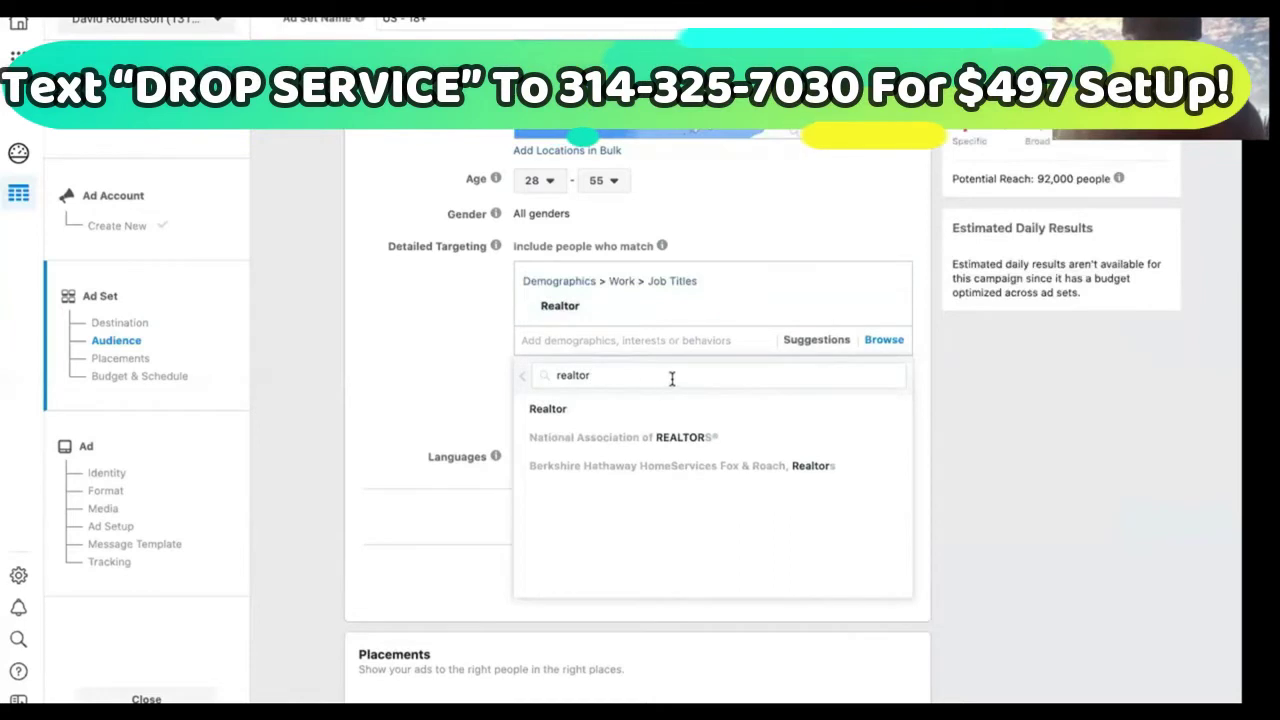
Search the job titles for "real es" and add Real estate broker and Licensed Real Estate Broker to the detailed targeting.
double_click(677, 375)
type("reales")
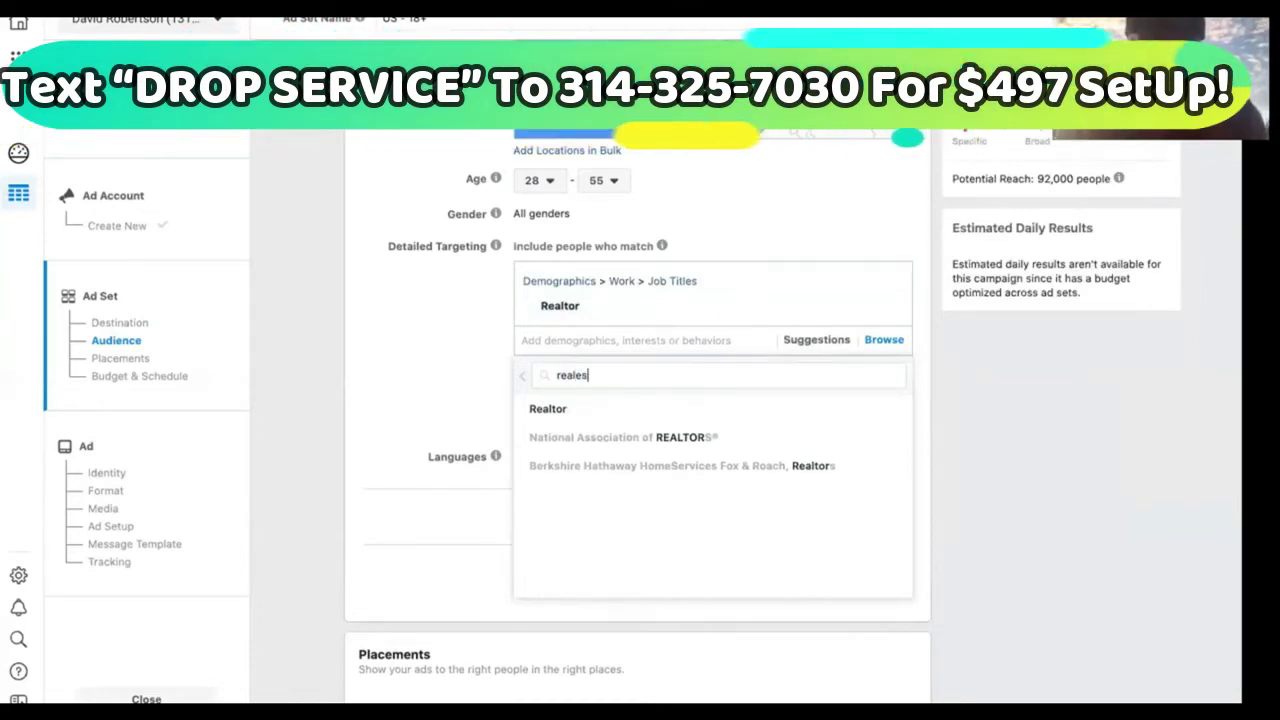
type("t")
key("BackSpace")
key("BackSpace")
key("BackSpace")
type("es")
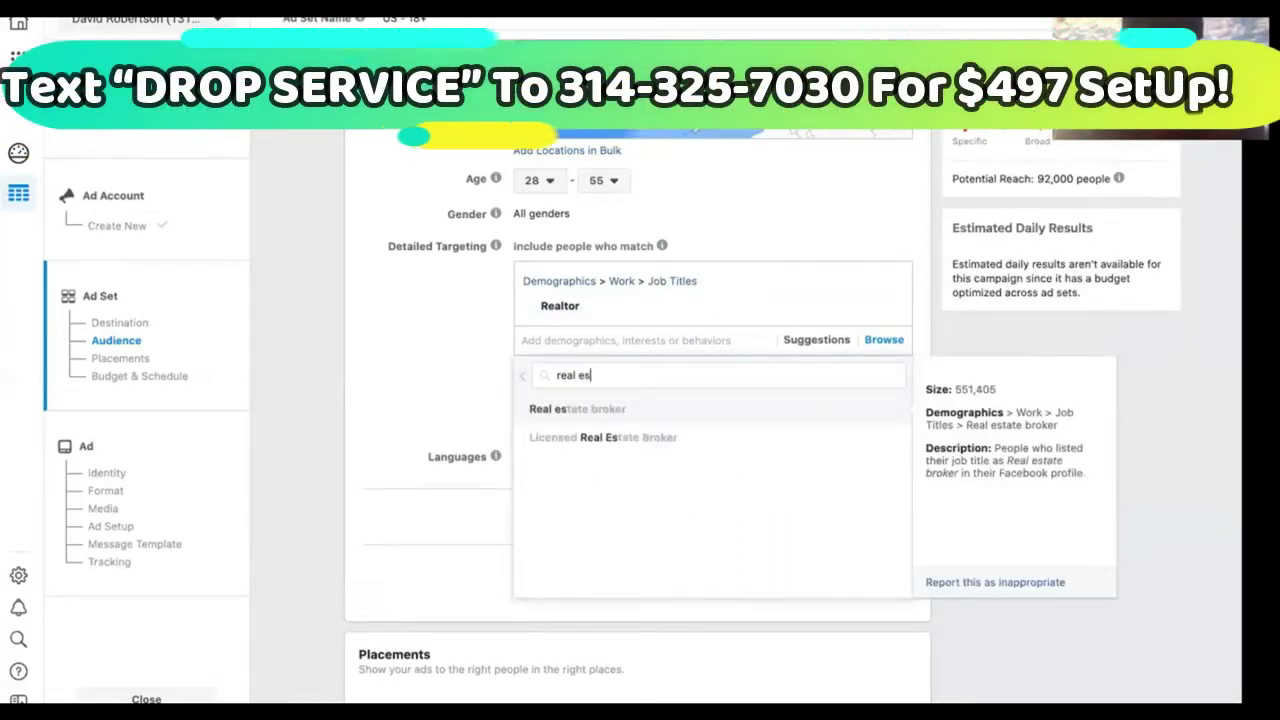
left_click(692, 416)
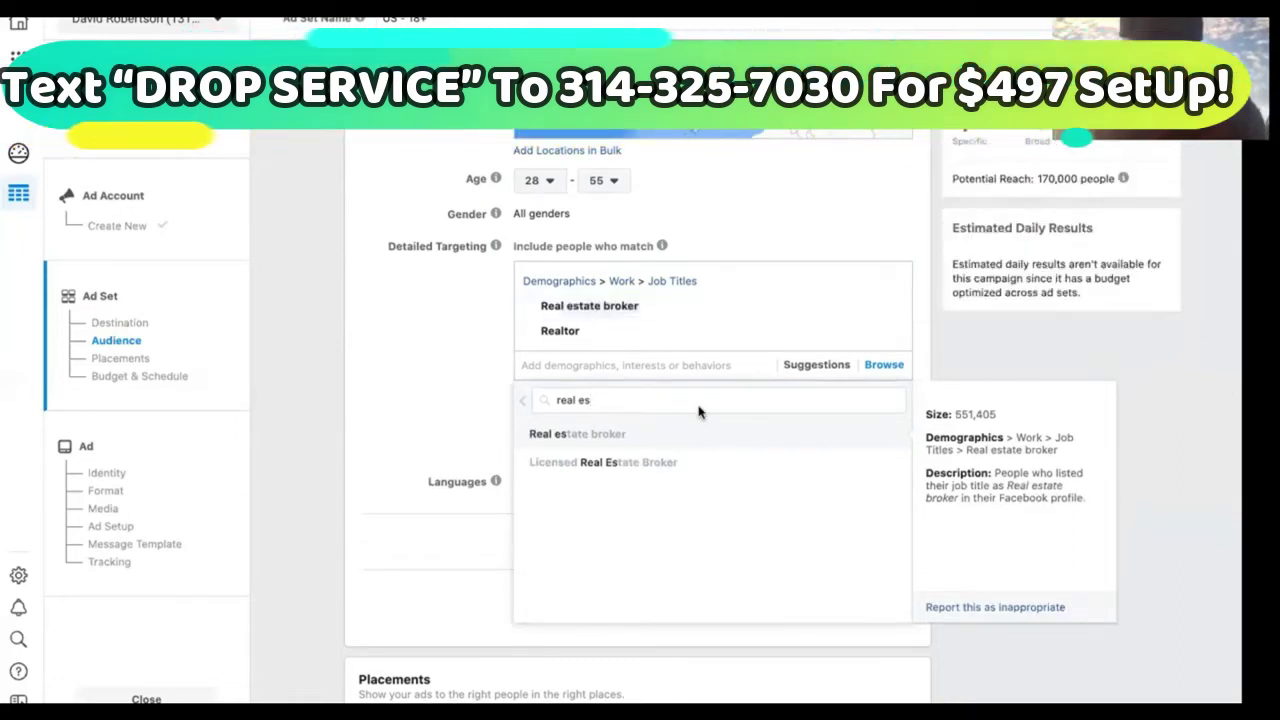
left_click(674, 461)
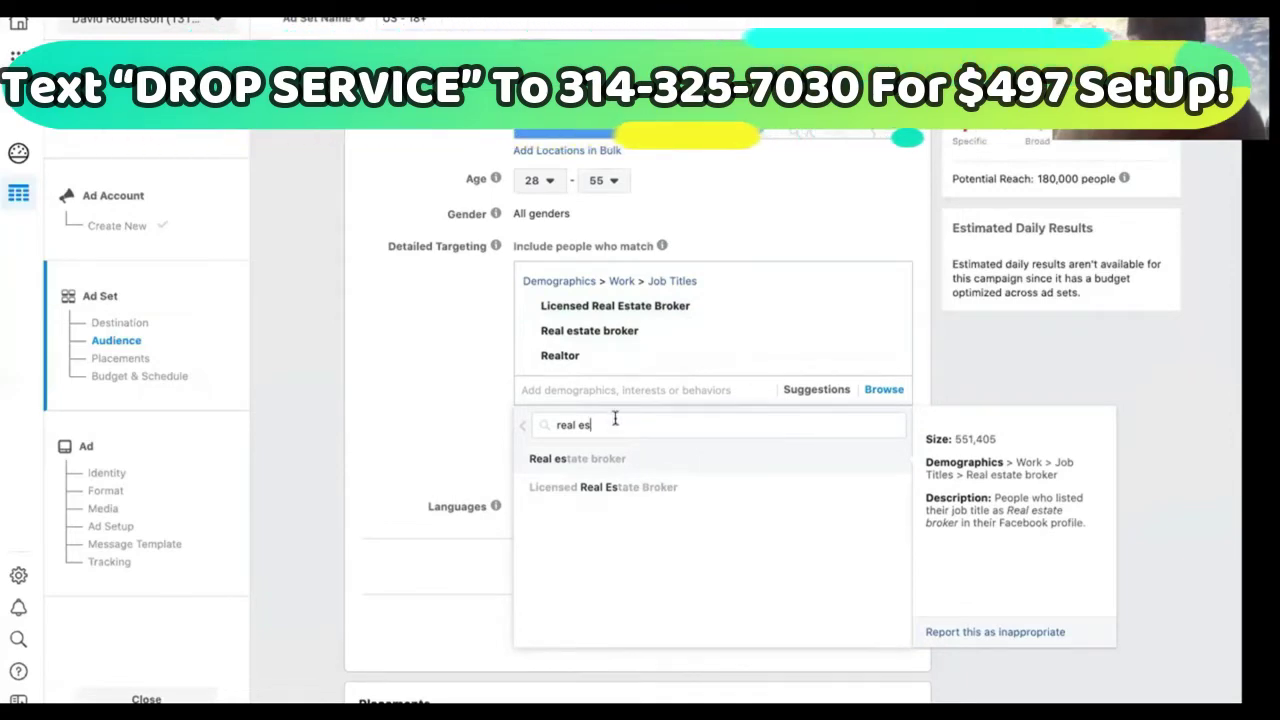
Search the job titles for "real estate agent" and add Real Estate Agent/Broker and Real Estate Agent/Salesperson to the detailed targeting.
type("te ae")
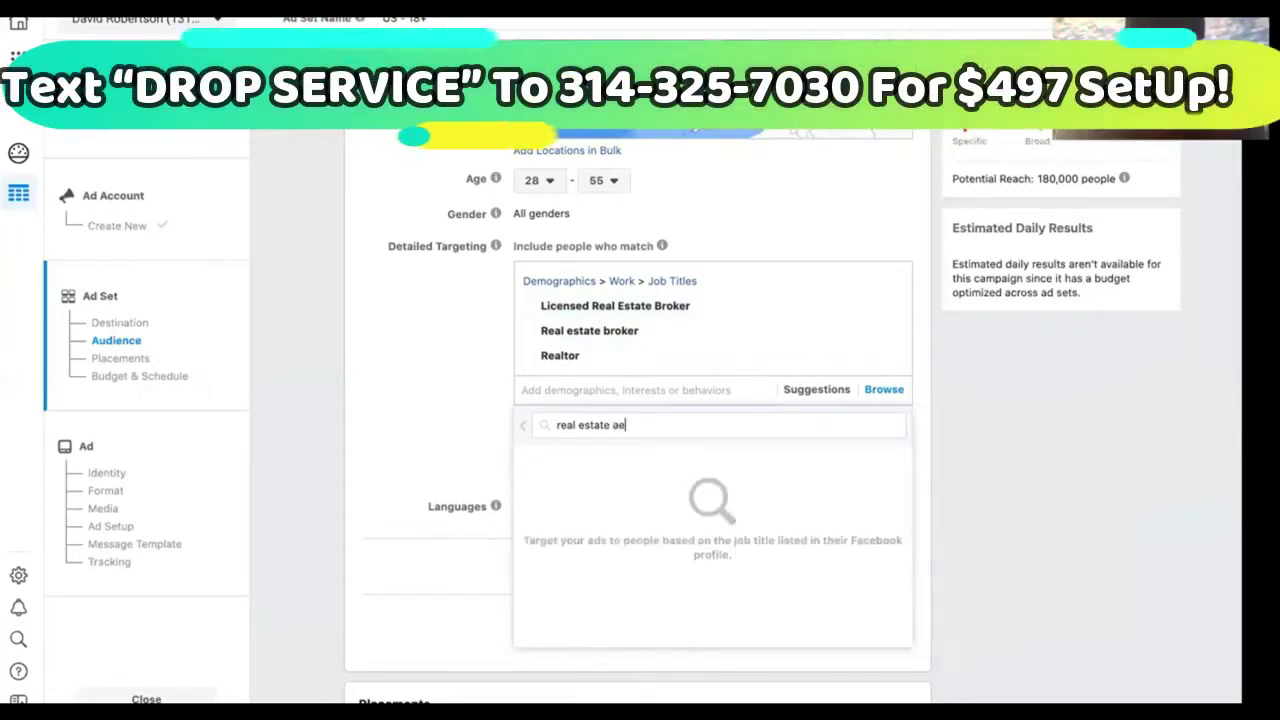
key("BackSpace")
type("gent")
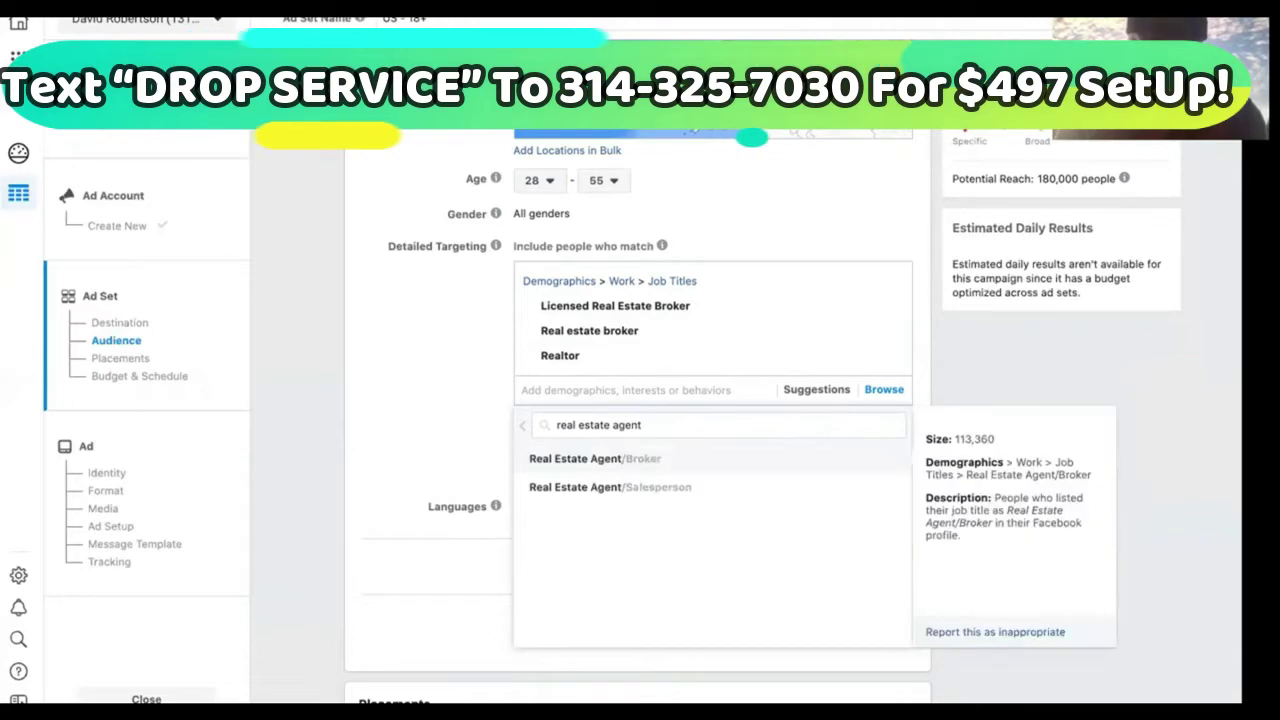
left_click(663, 460)
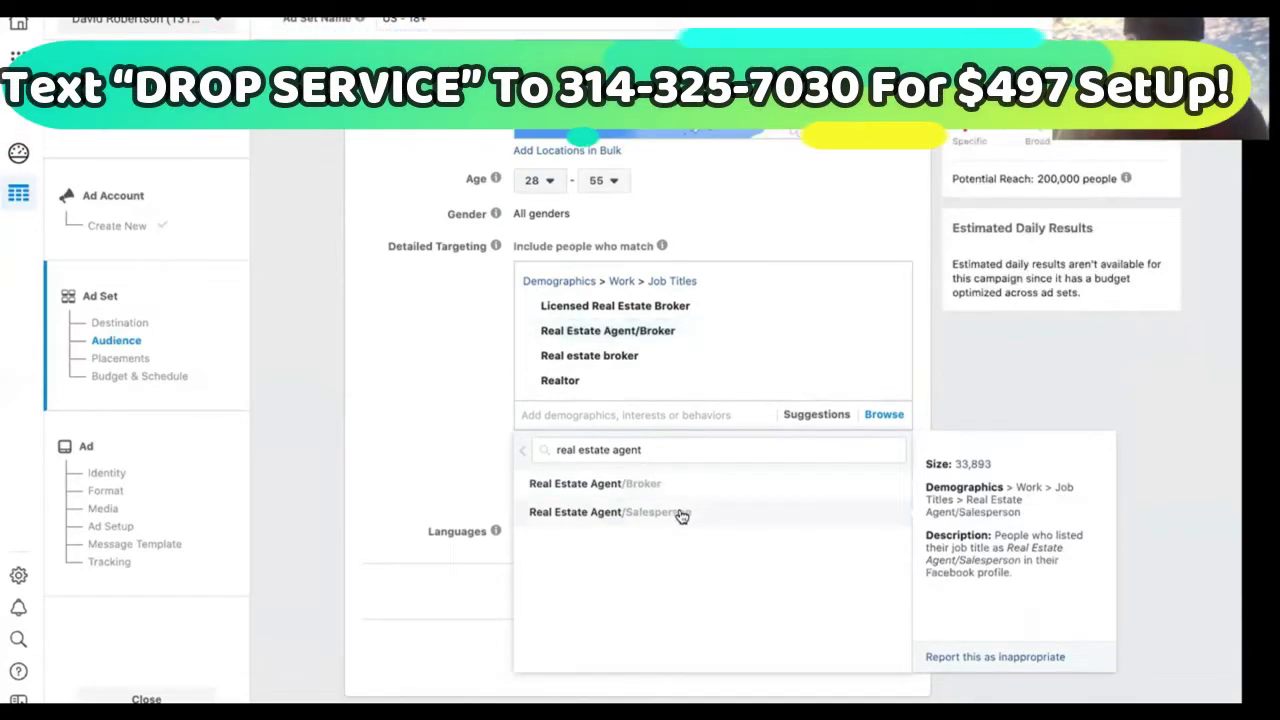
left_click(680, 513)
left_click(1049, 428)
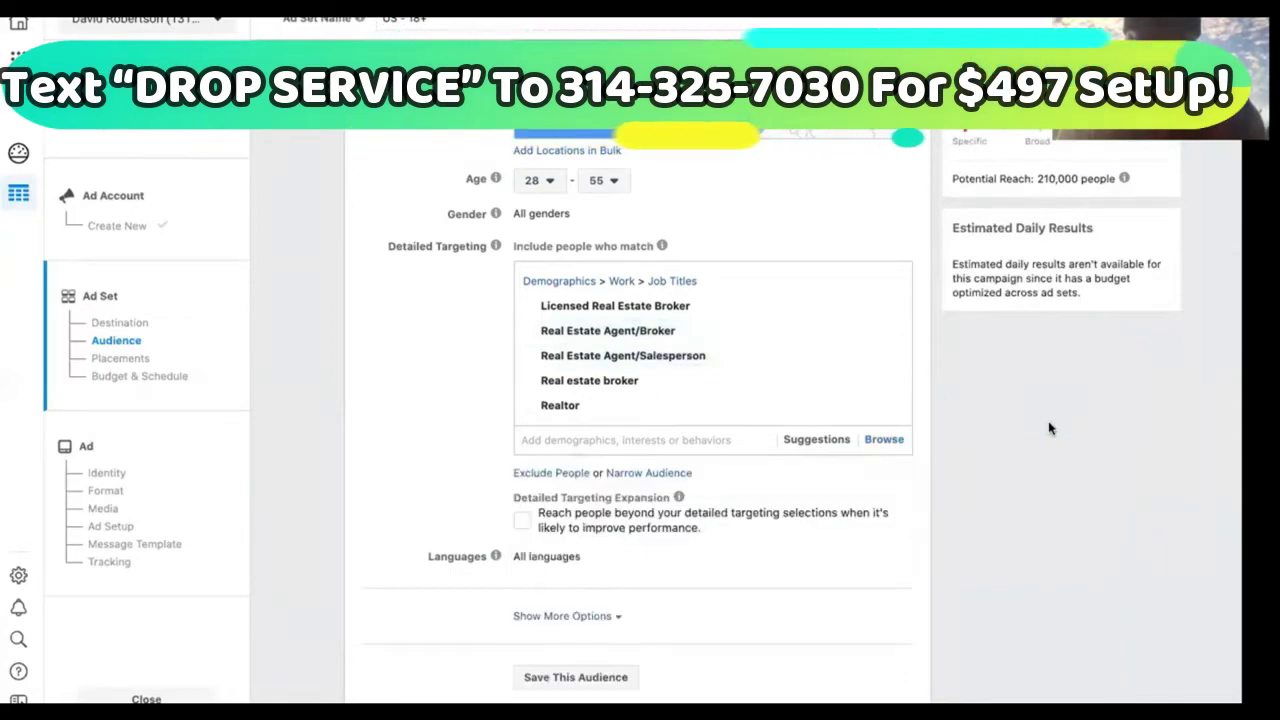
Switch the ad set to manual placements and exclude the Instagram platform and Facebook Marketplace.
scroll(1049, 428, "down", 5)
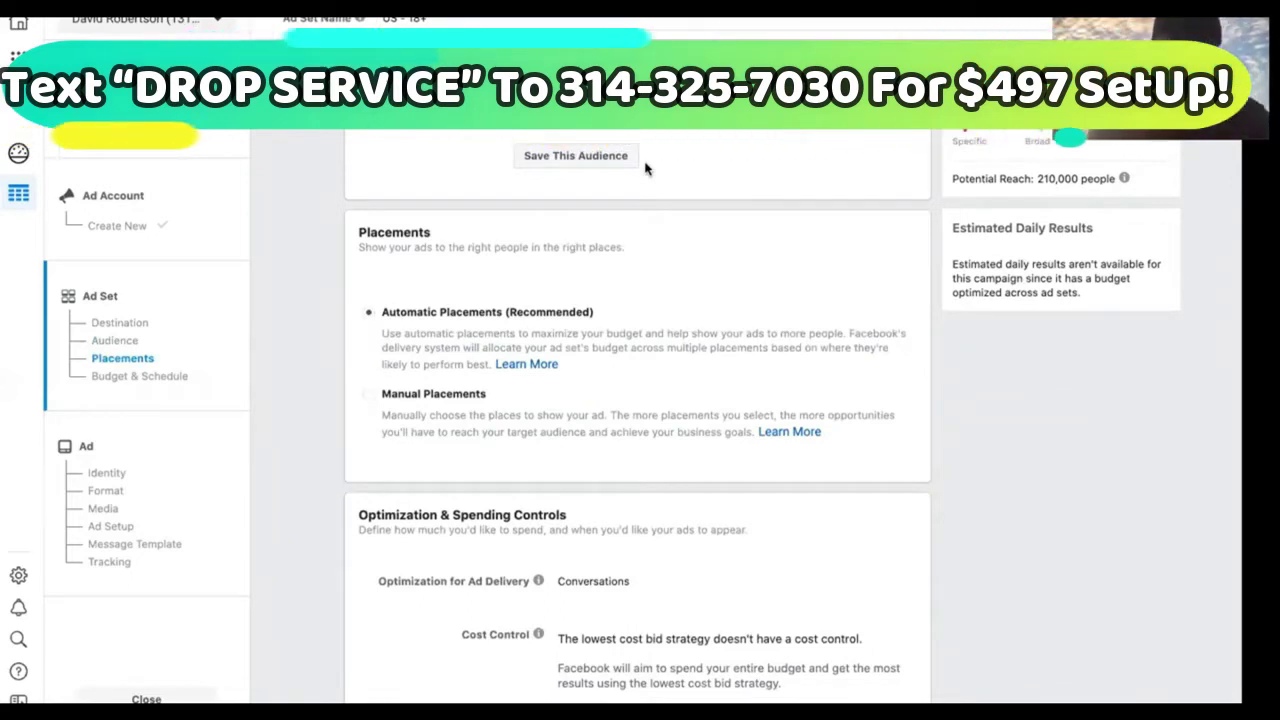
left_click(368, 394)
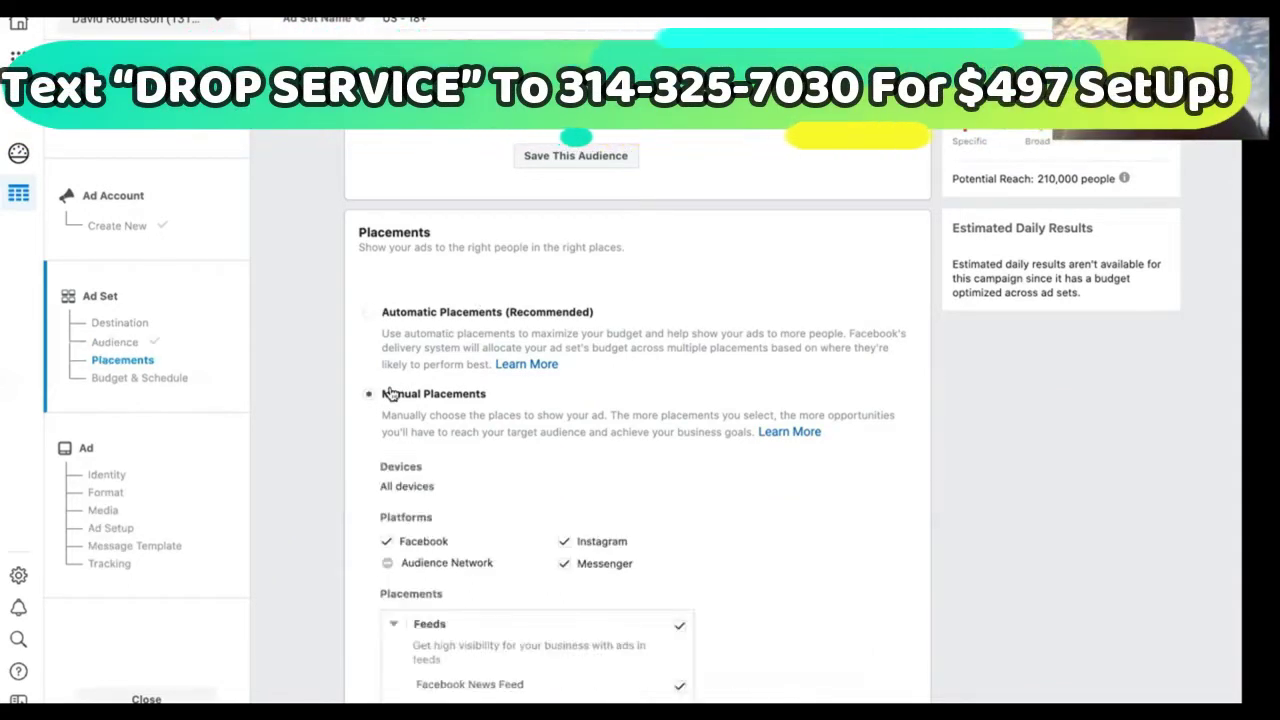
left_click(890, 473)
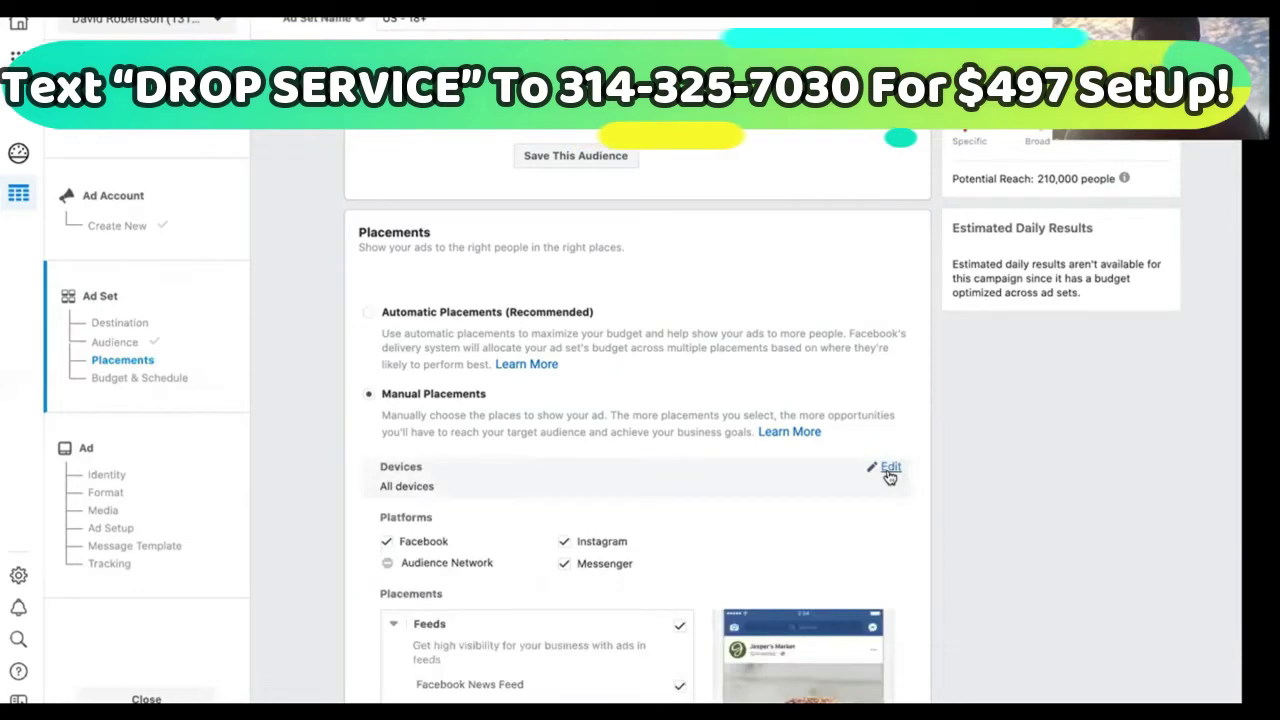
scroll(889, 477, "down", 3)
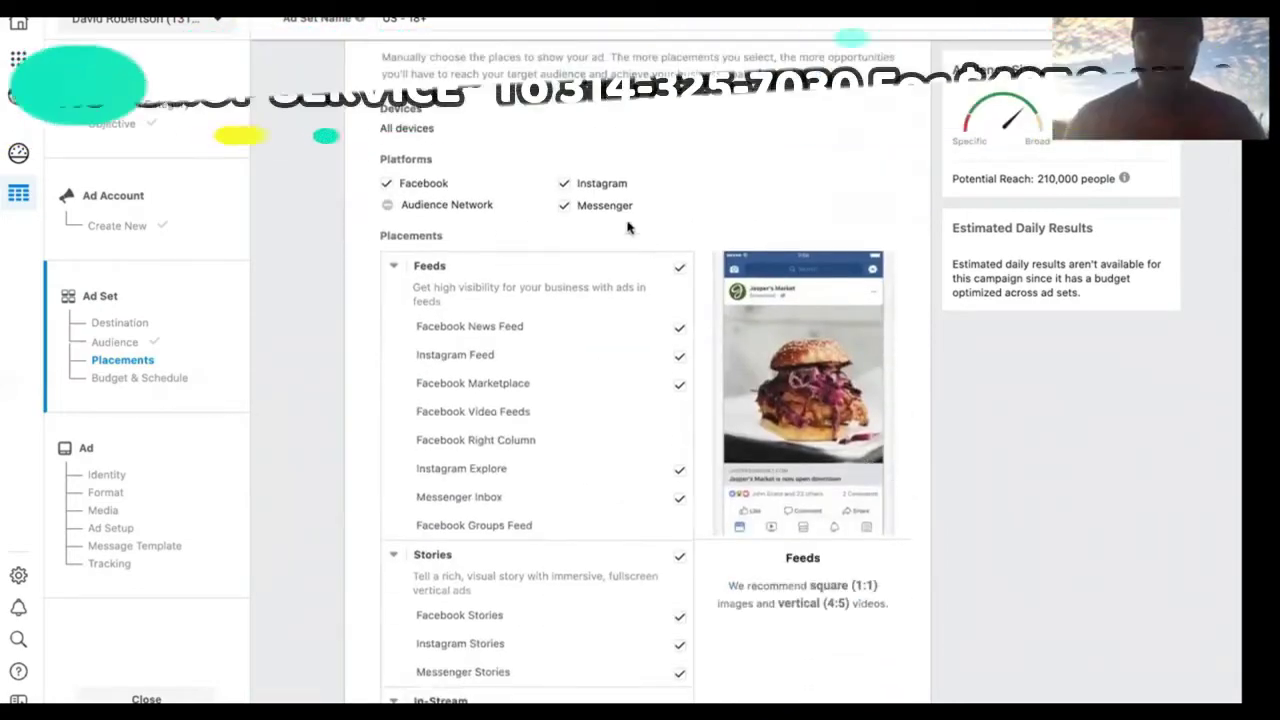
left_click(565, 185)
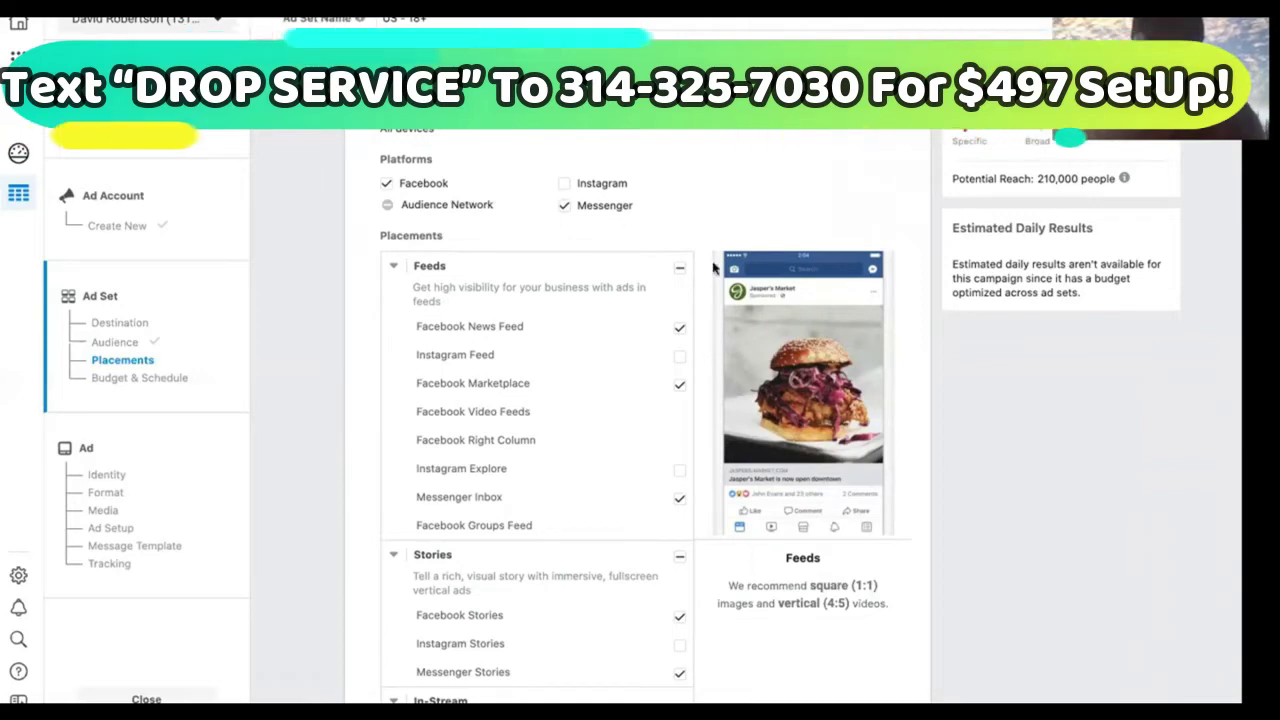
scroll(711, 220, "down", 2)
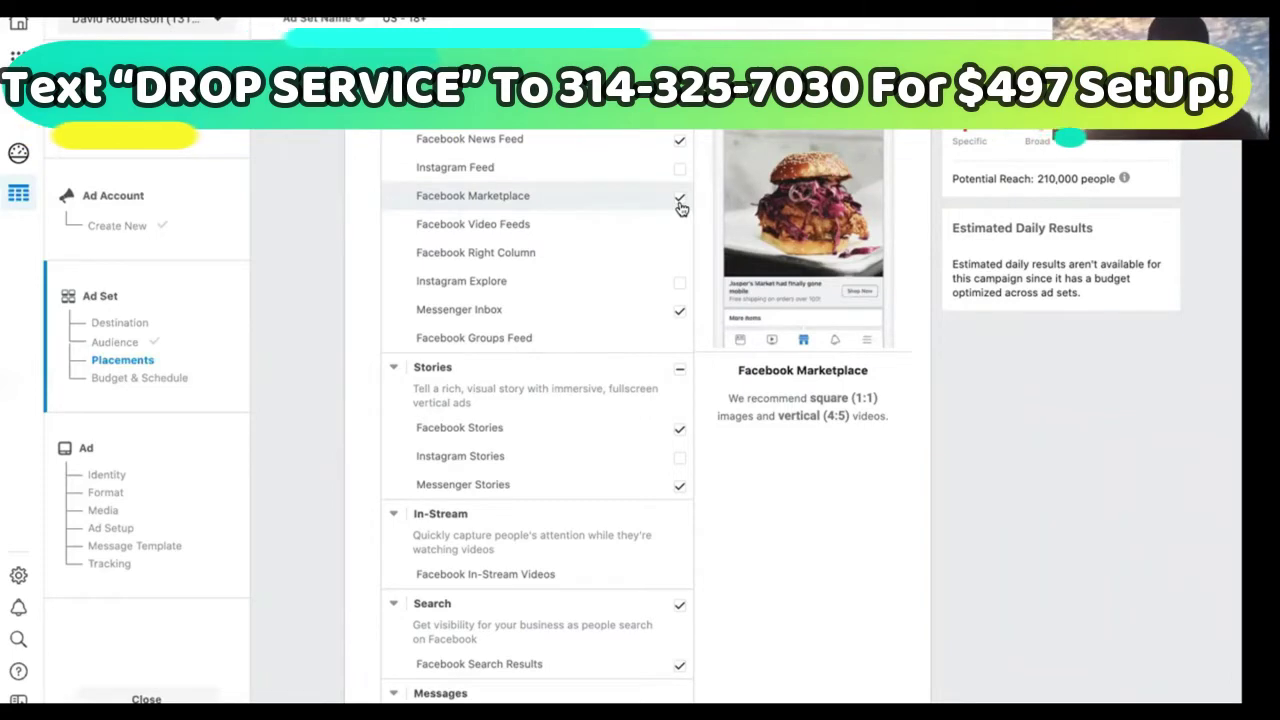
left_click(680, 200)
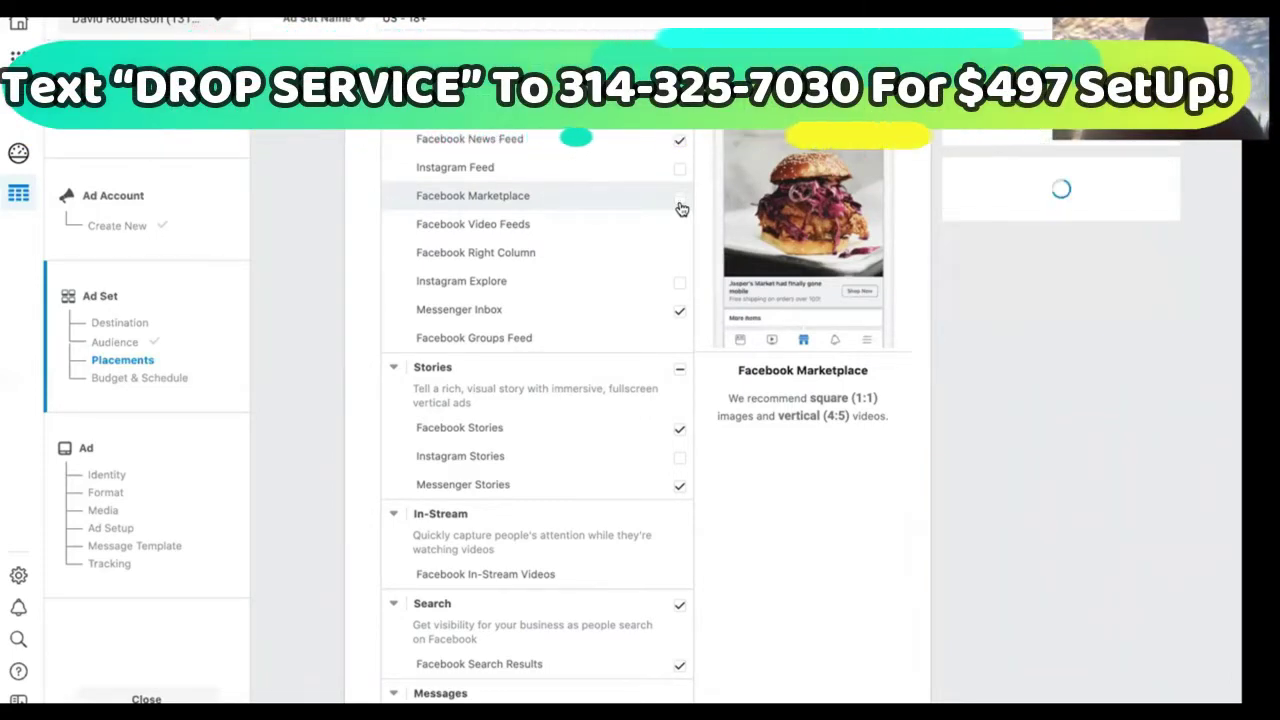
Exclude the Search placements, keep the ad set running continuously from today, and continue to the ad creation page.
scroll(785, 457, "down", 2)
scroll(785, 457, "down", 1)
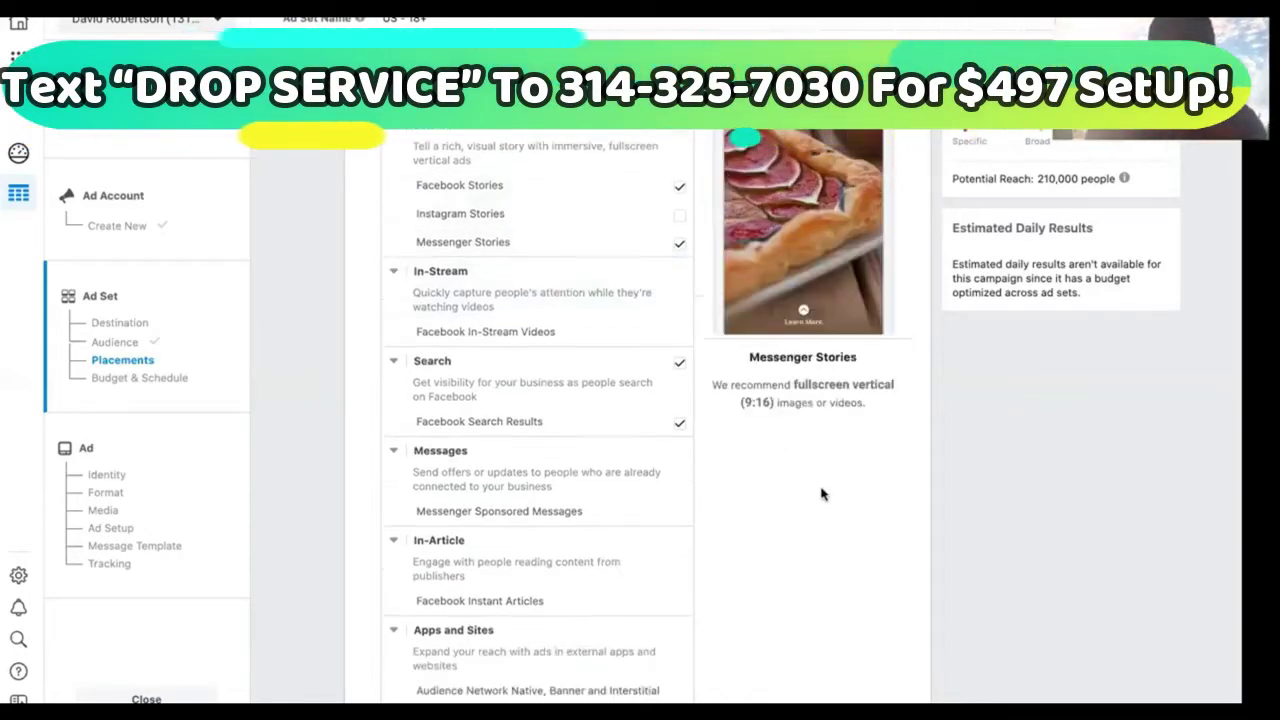
scroll(821, 494, "down", 3)
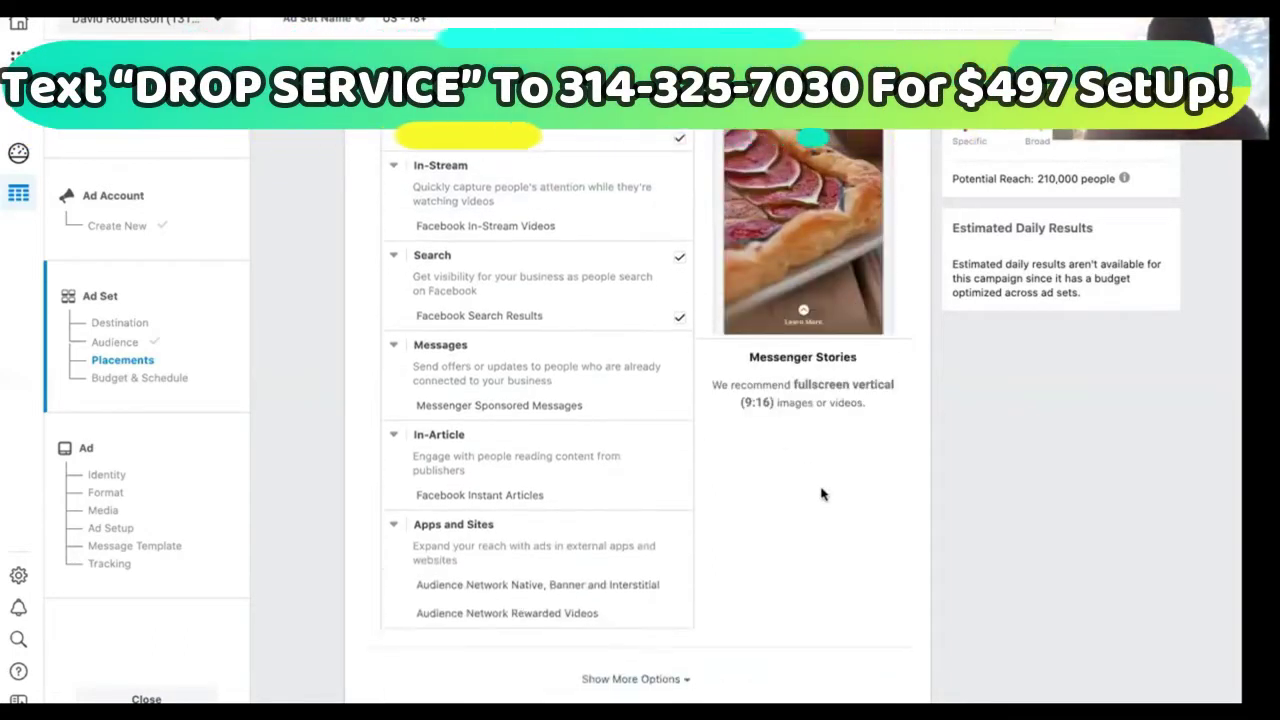
left_click(680, 258)
scroll(894, 580, "down", 5)
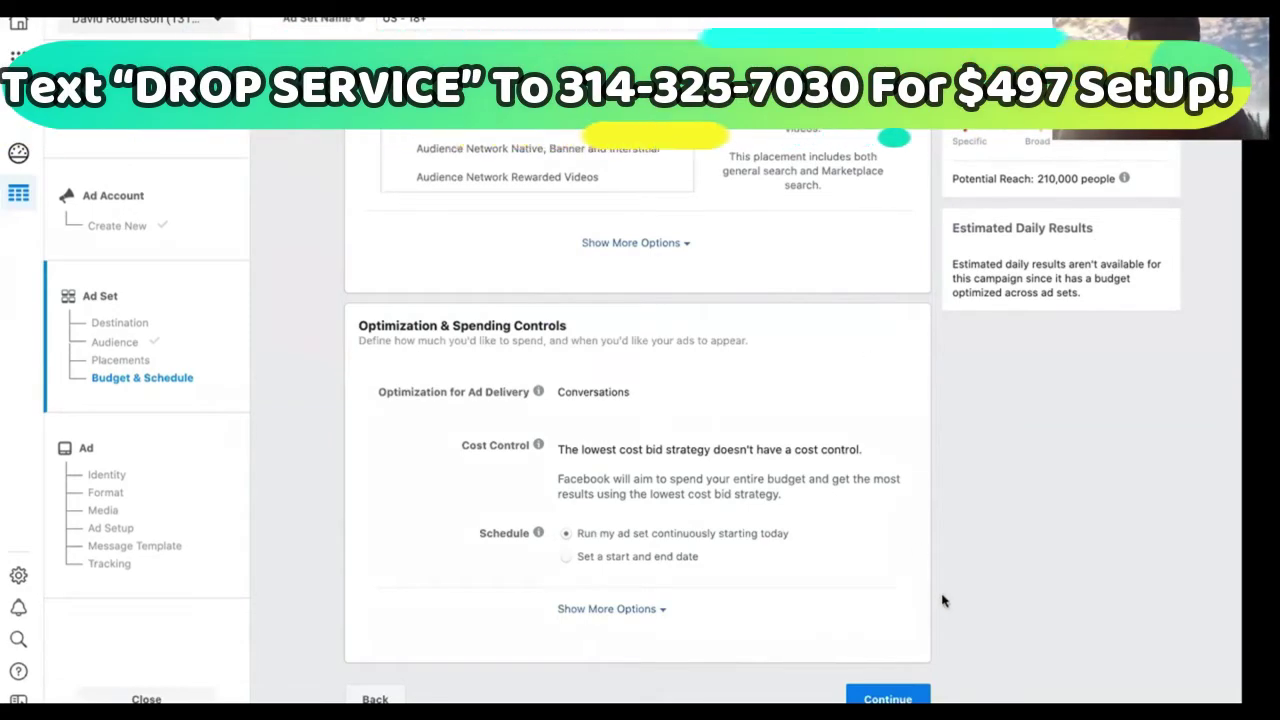
left_click(888, 699)
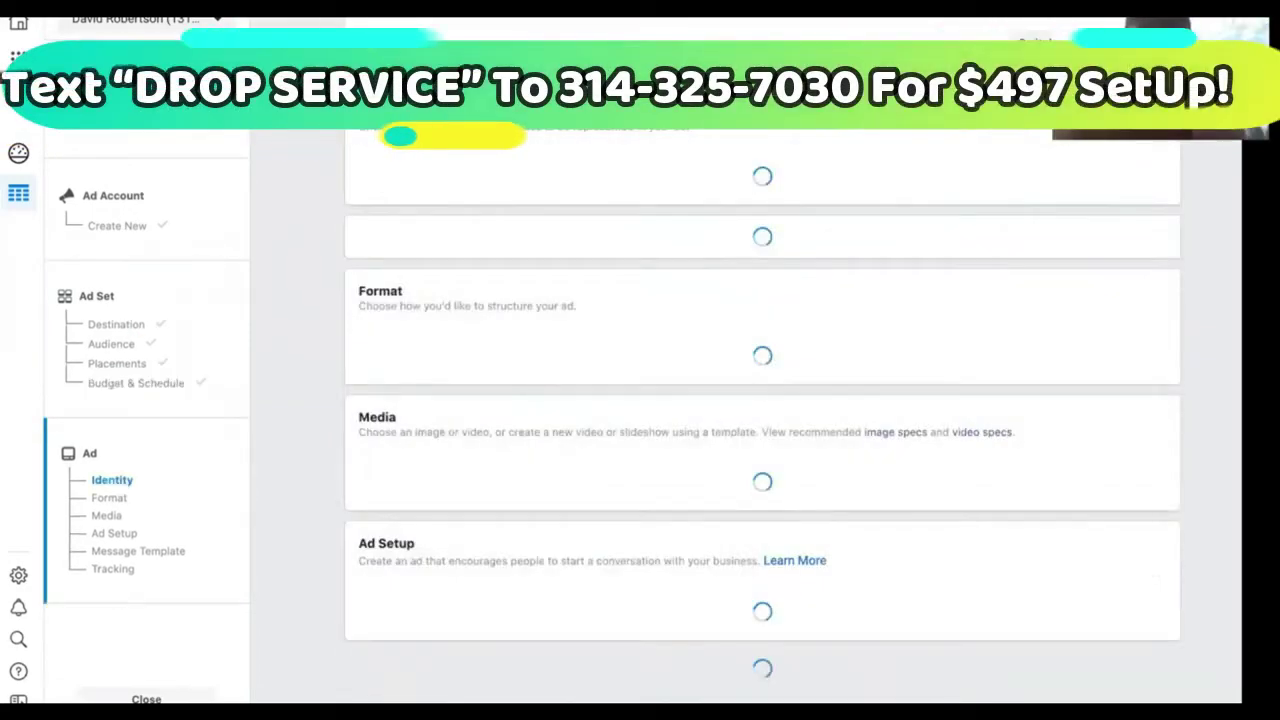
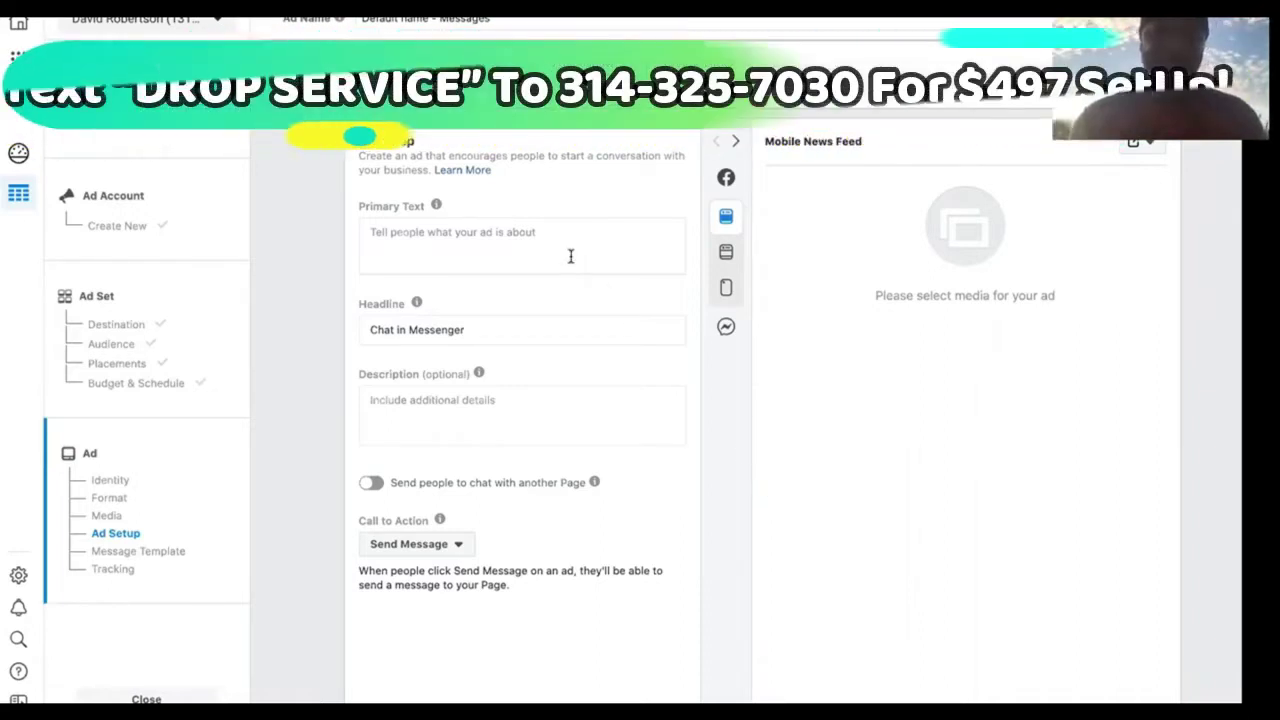
Start the ad's primary text with the line "Realtors Will FAIL If They're Door Knocking/Cold Calling In 2020!".
left_click(571, 256)
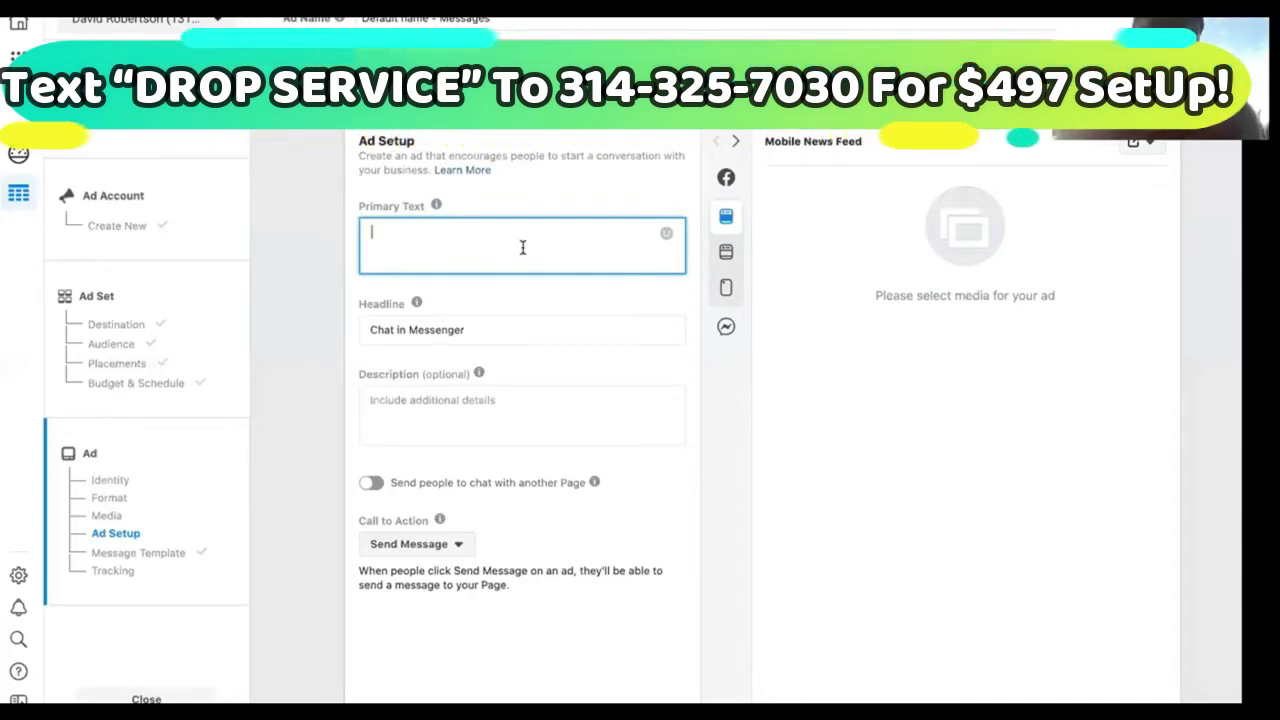
type("Realtor")
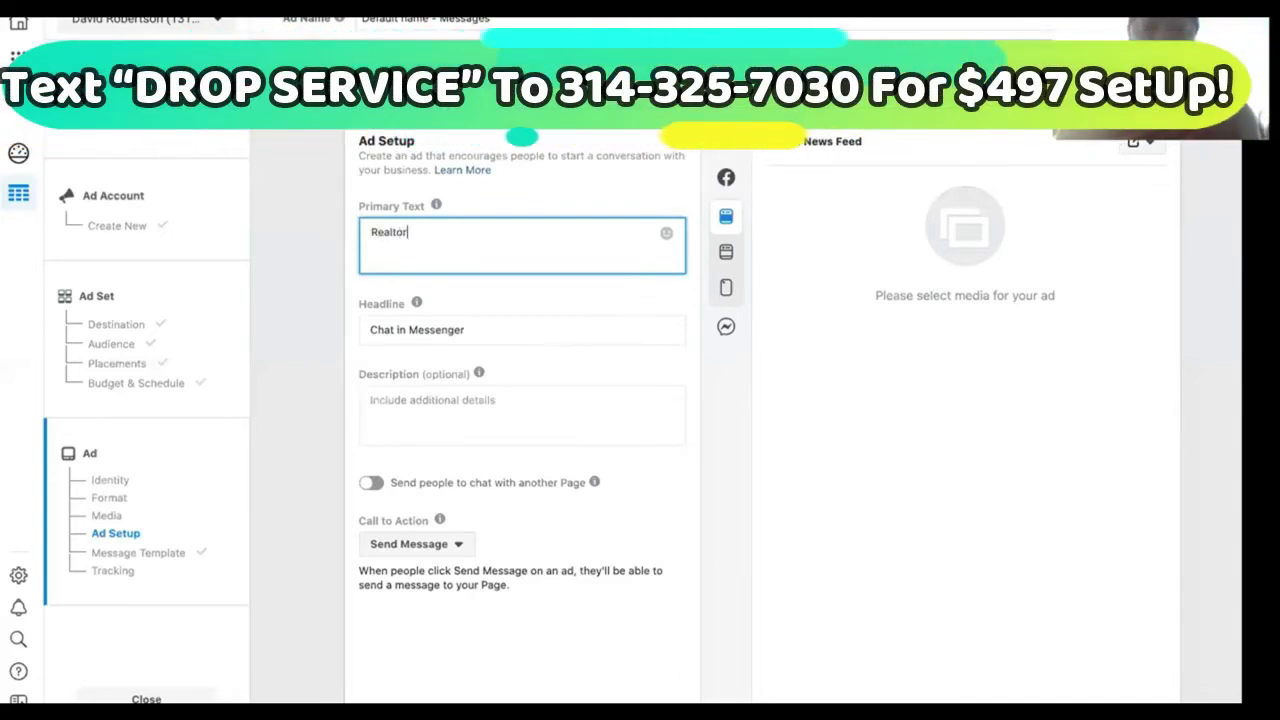
type("s Will")
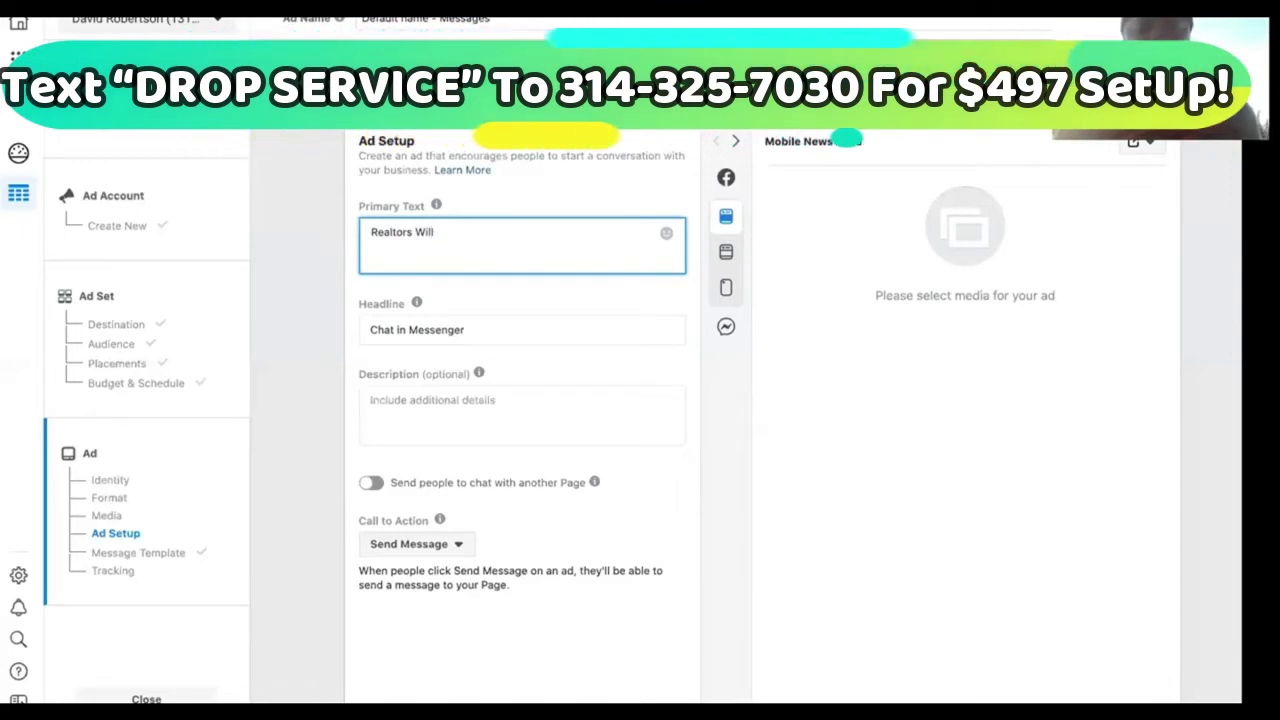
type(" FAIL")
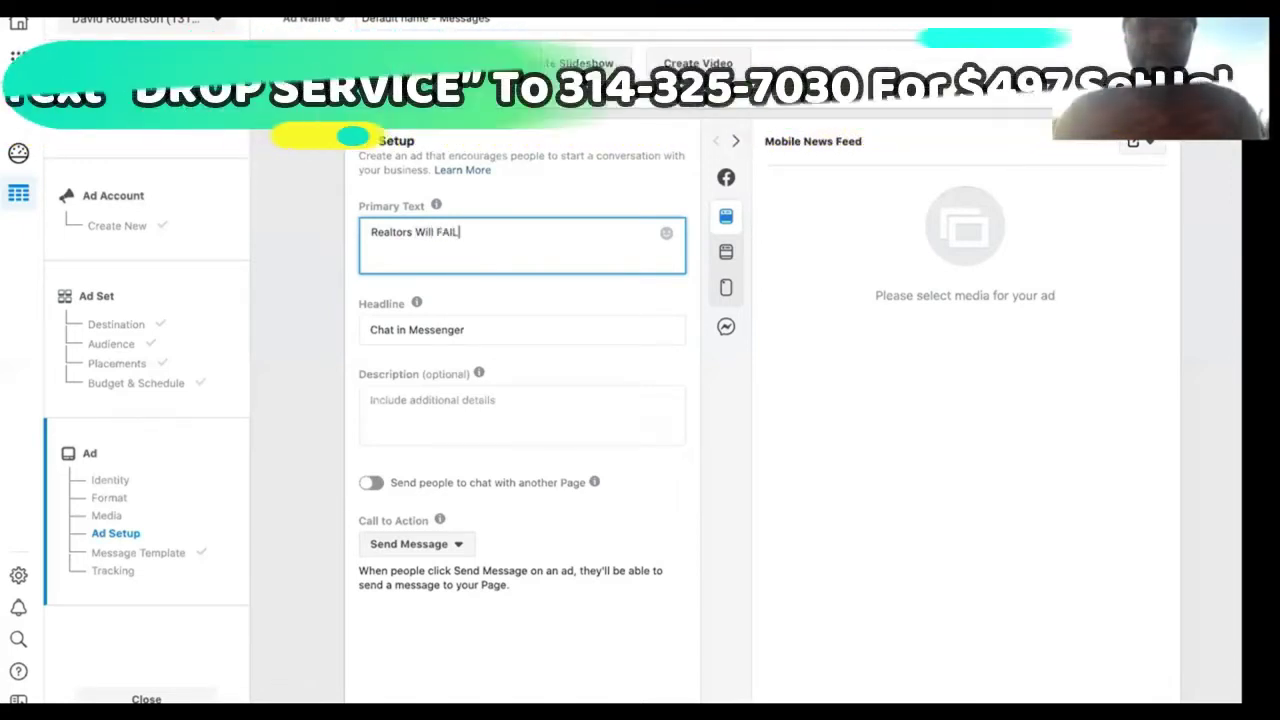
type(" If Rh")
key("BackSpace")
key("BackSpace")
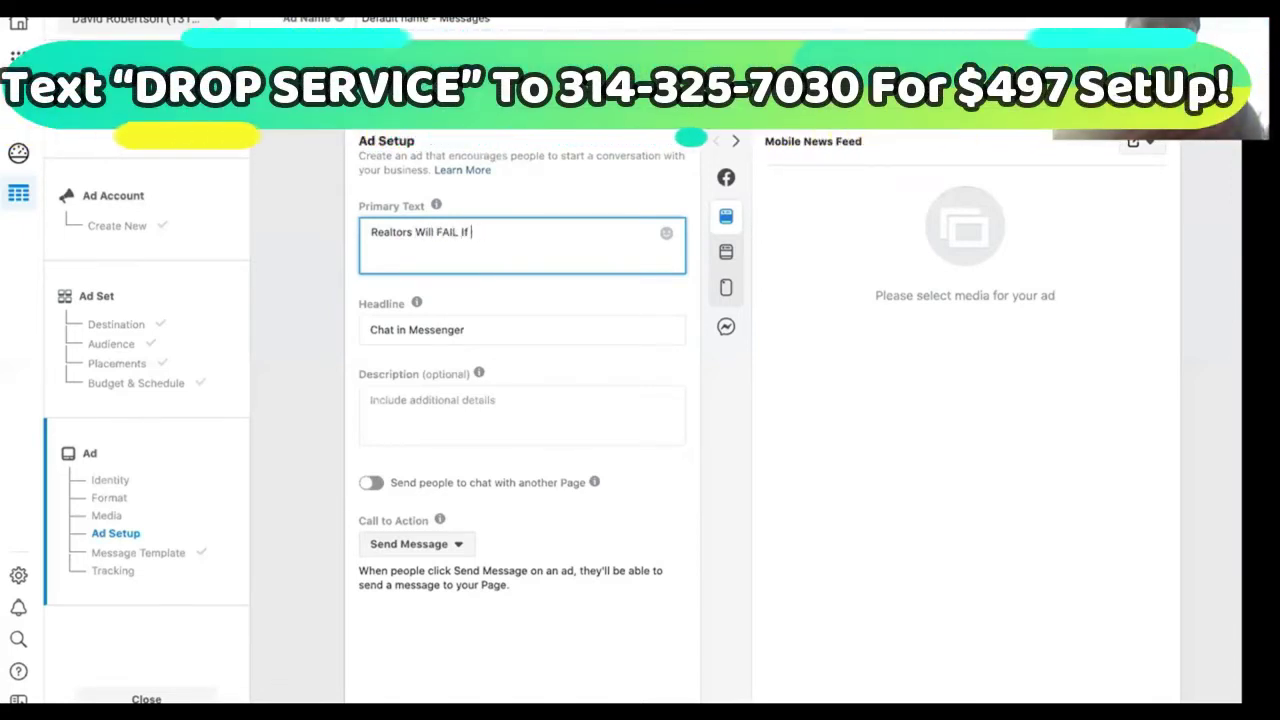
type("They're")
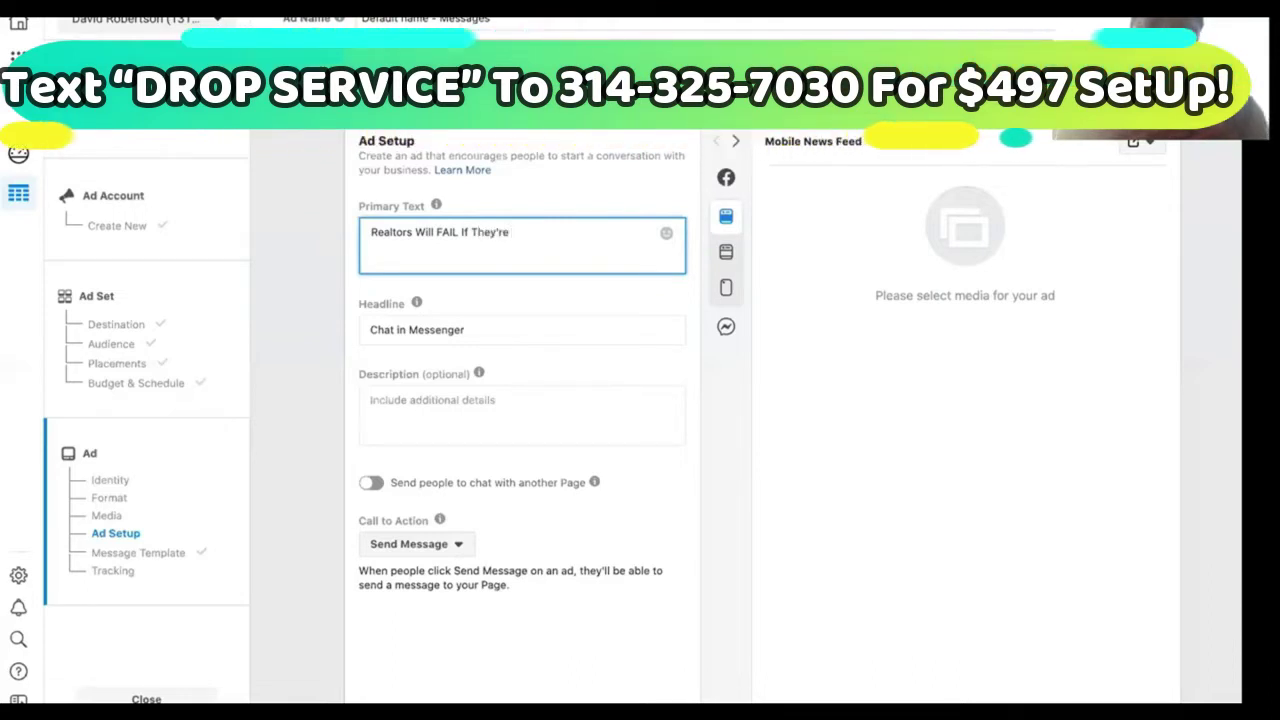
type(" Door Knockin")
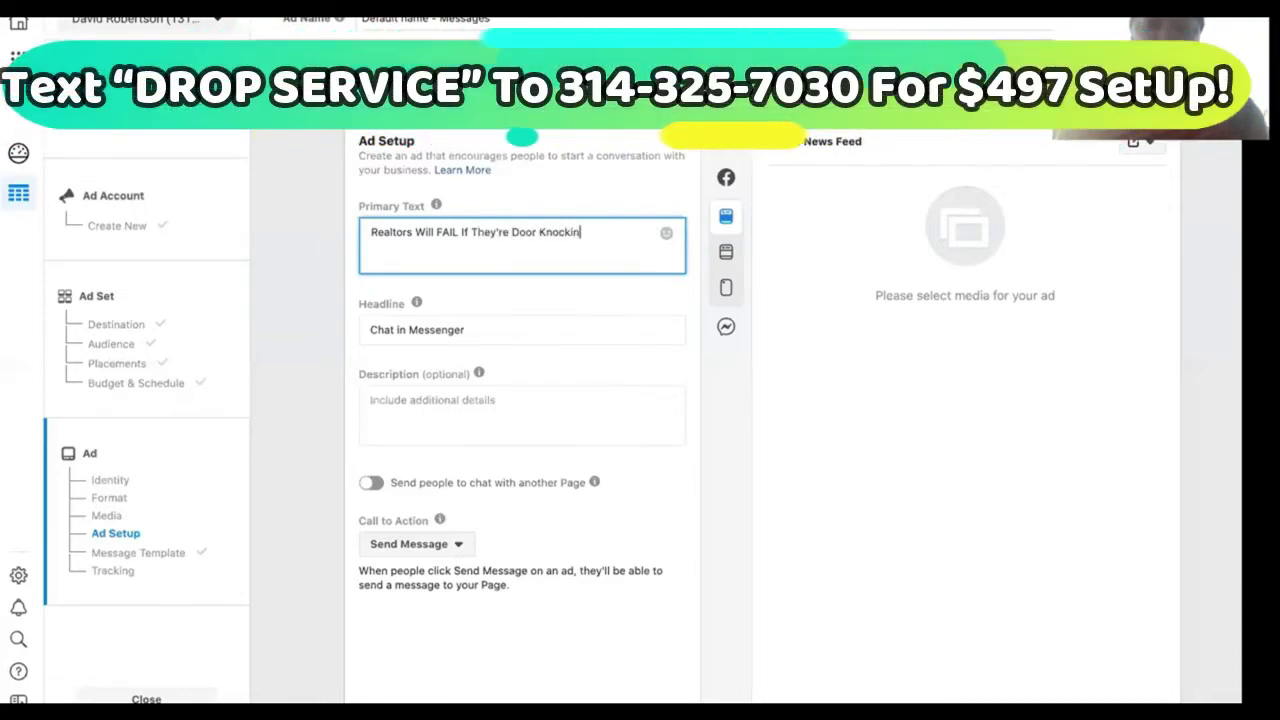
type("G")
key("BackSpace")
type("g ")
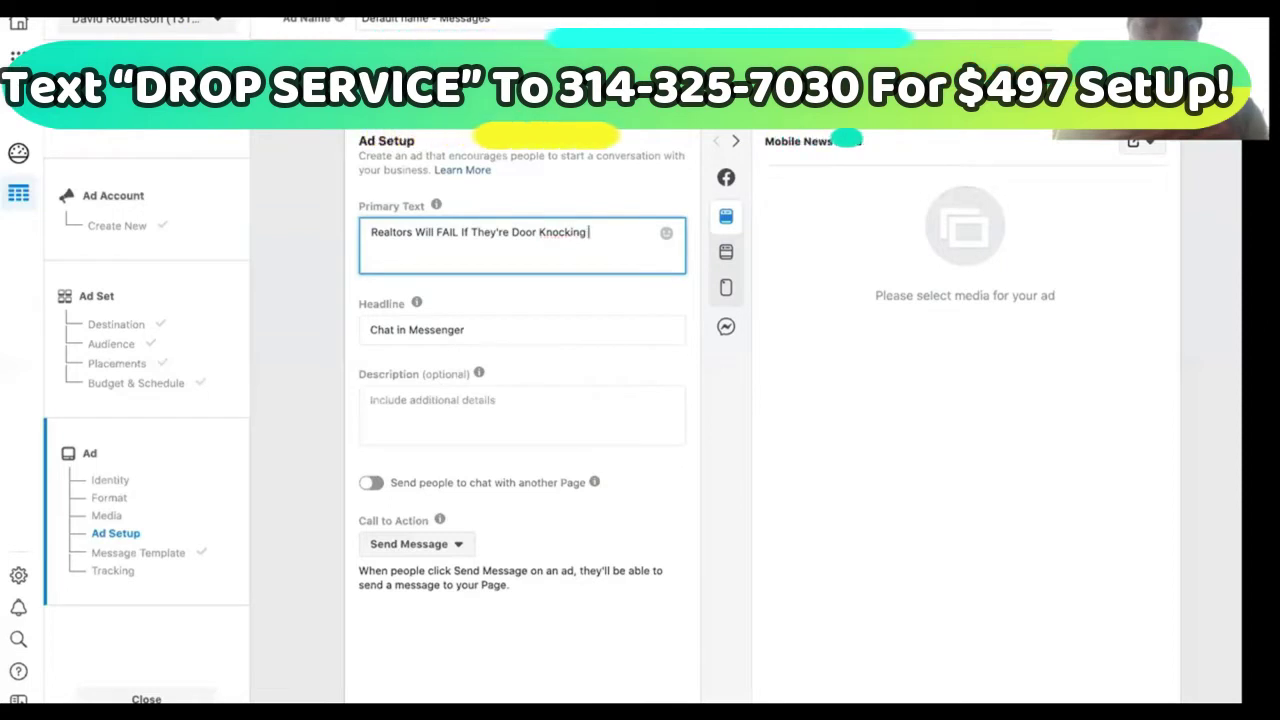
type("/Col")
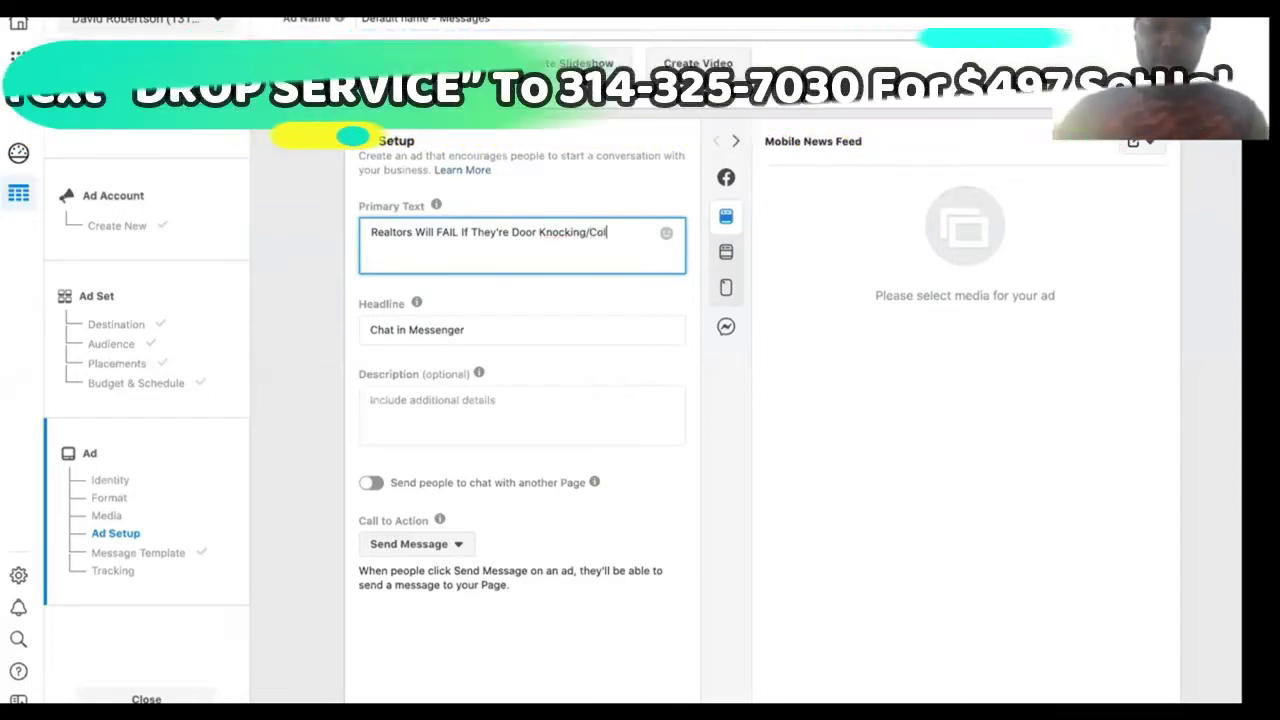
type("d Calling")
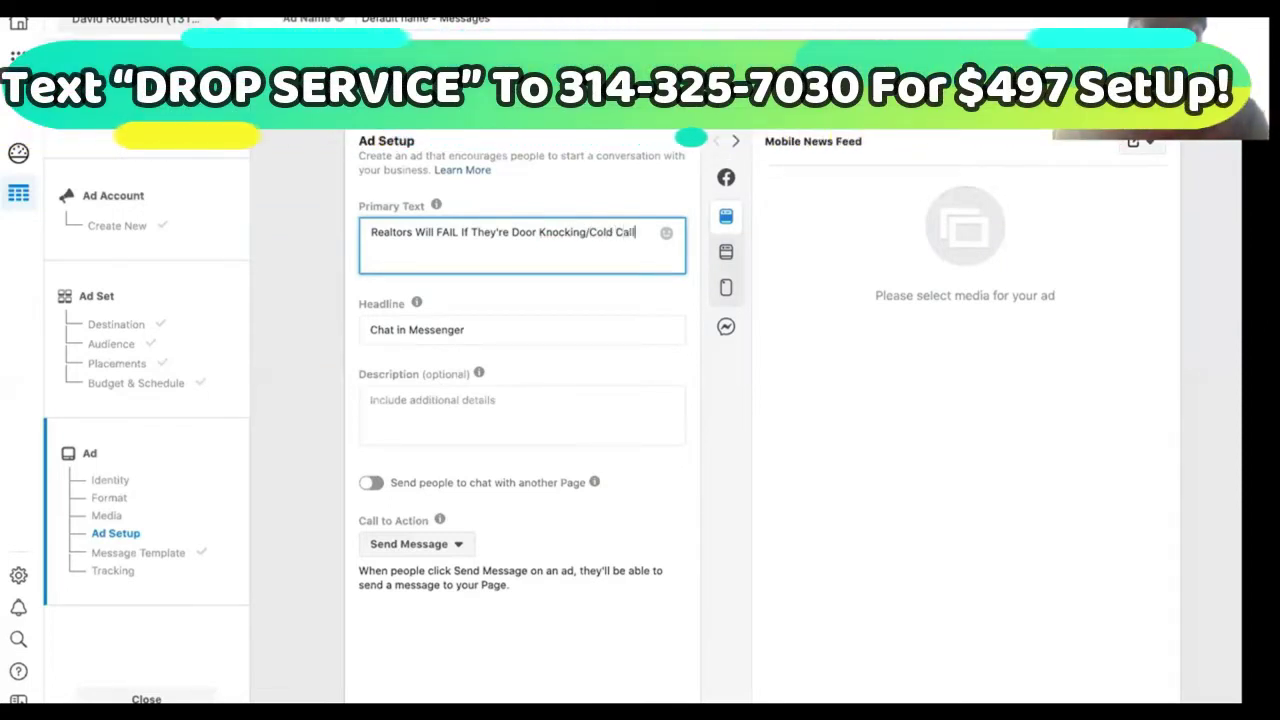
type(" In 2020!")
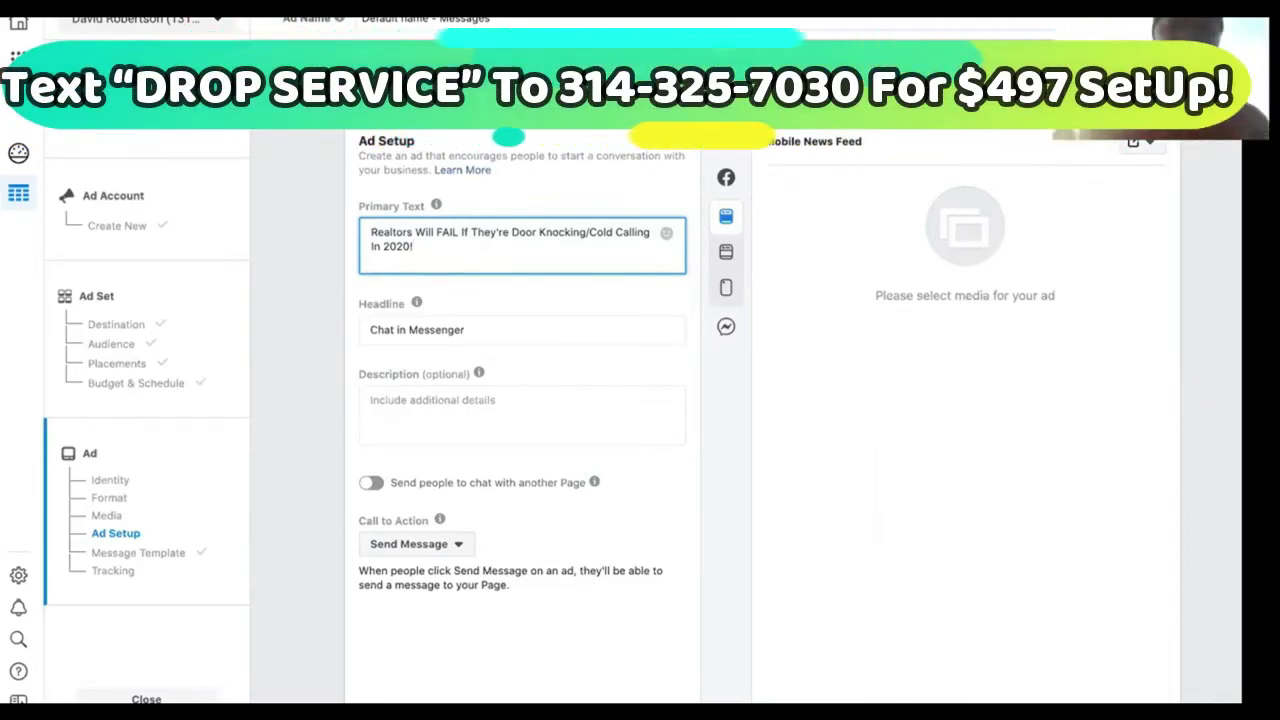
Below a blank line in the primary text, begin a second paragraph reading "(GET APPTS NOT LEADS - NO UPFRONT OR MONTHLY COSTS".
key("Return")
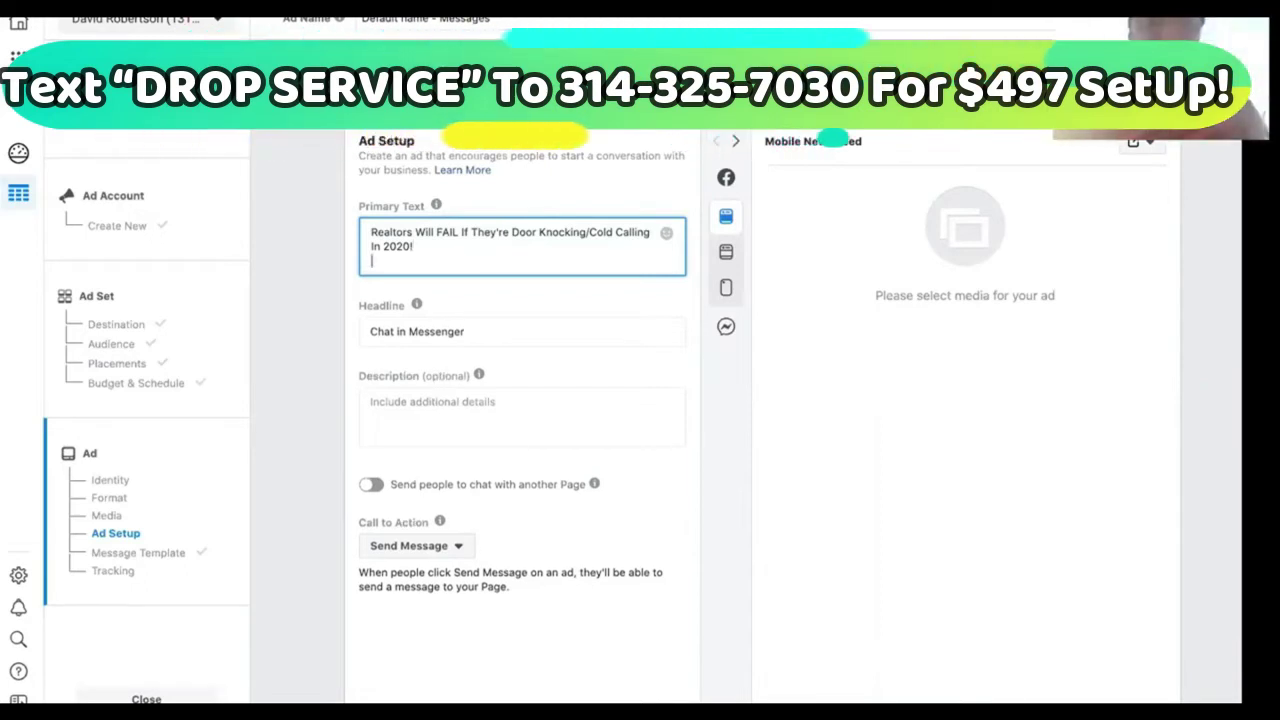
key("Return")
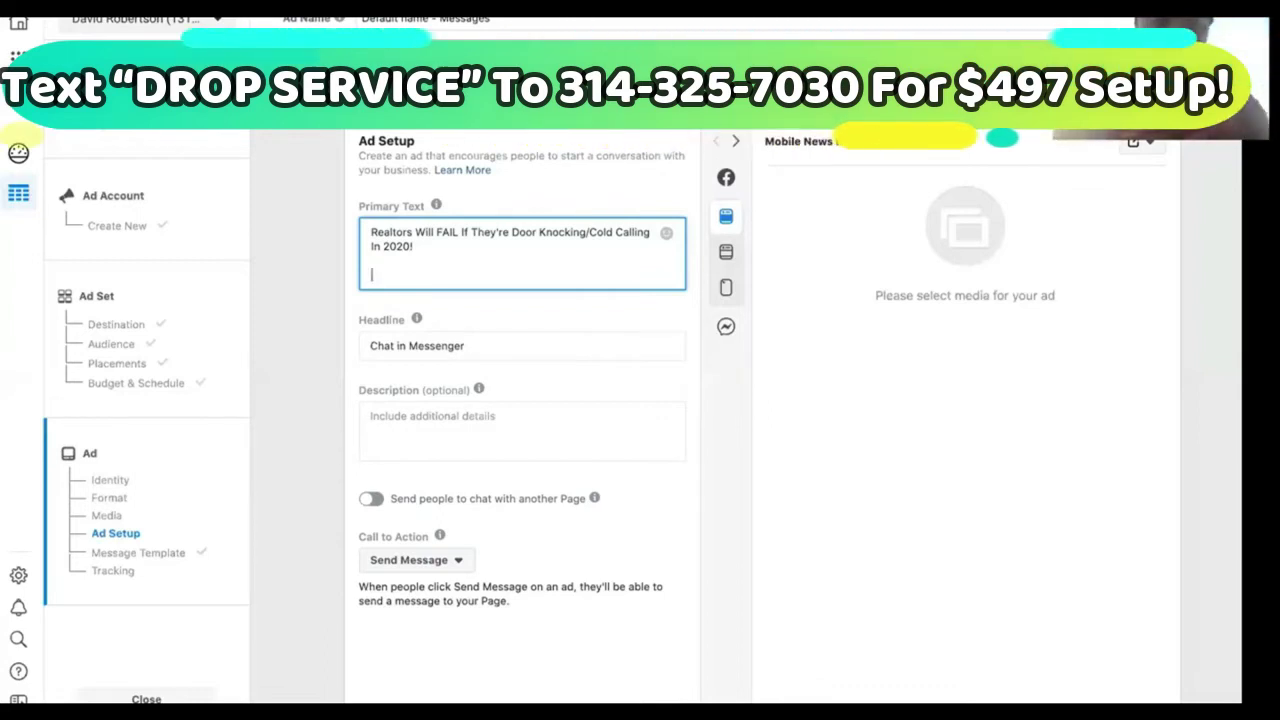
type("(")
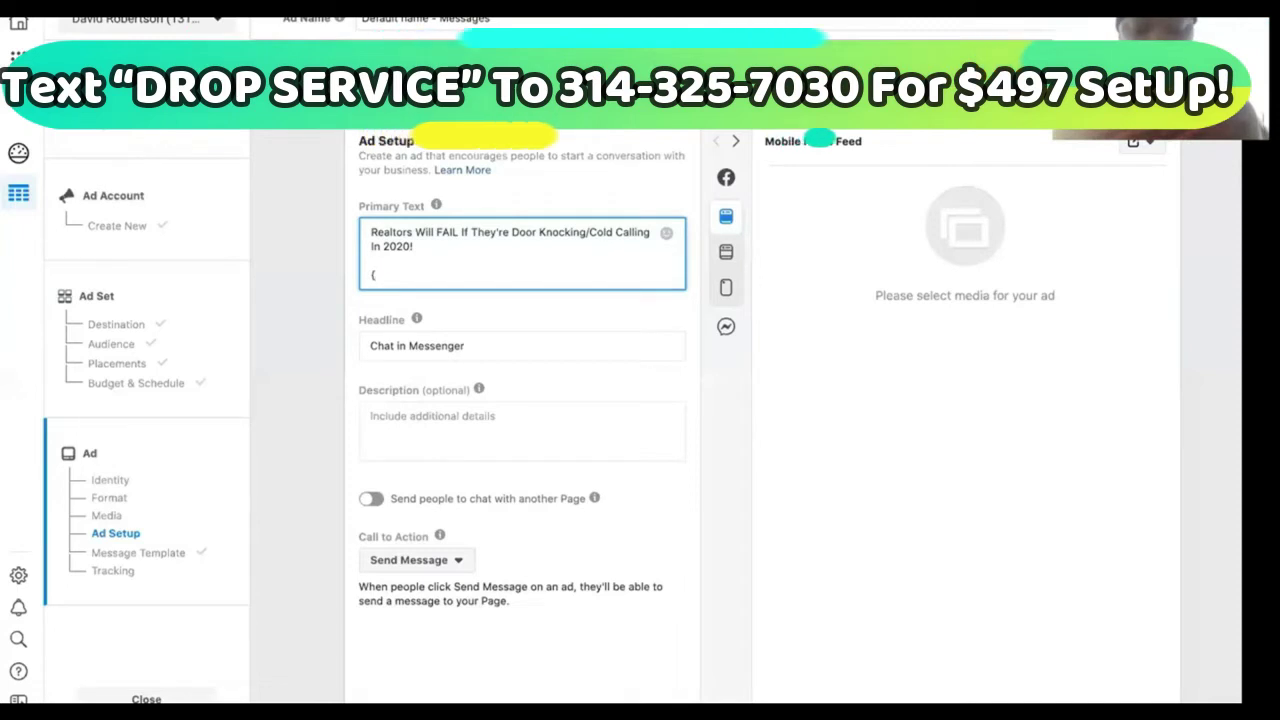
type("GET APPP")
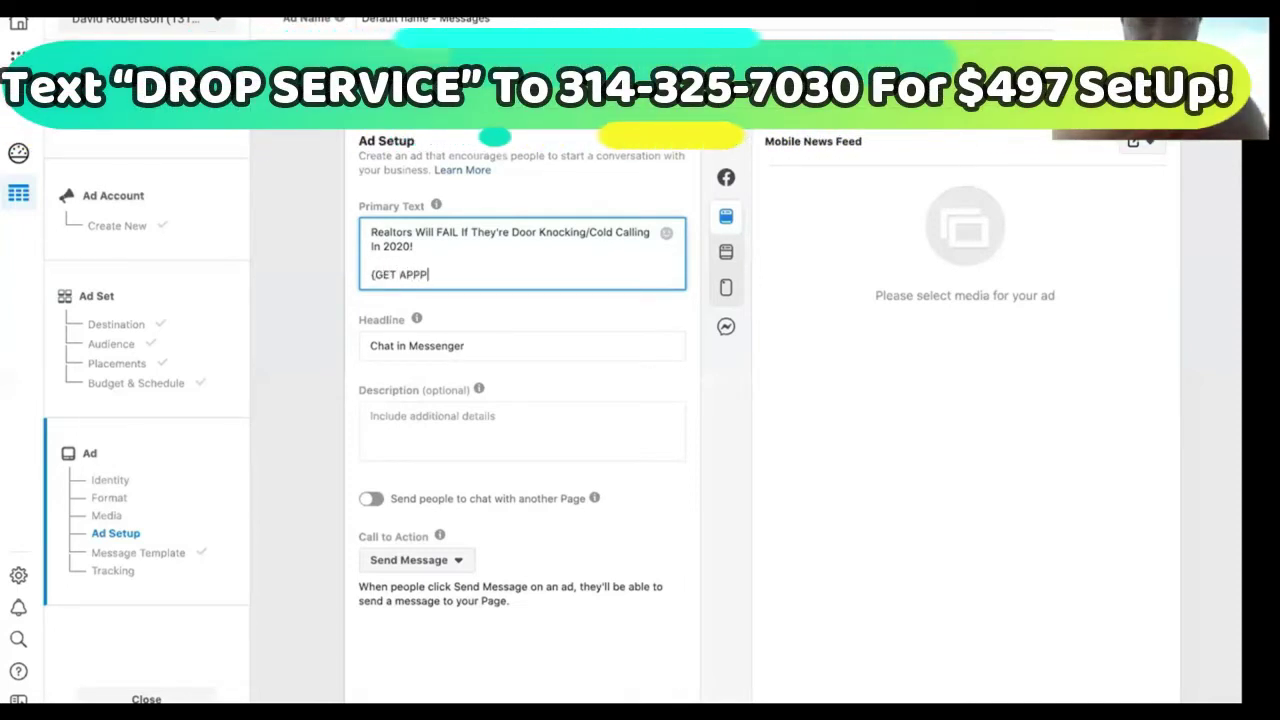
key("BackSpace")
type("TS")
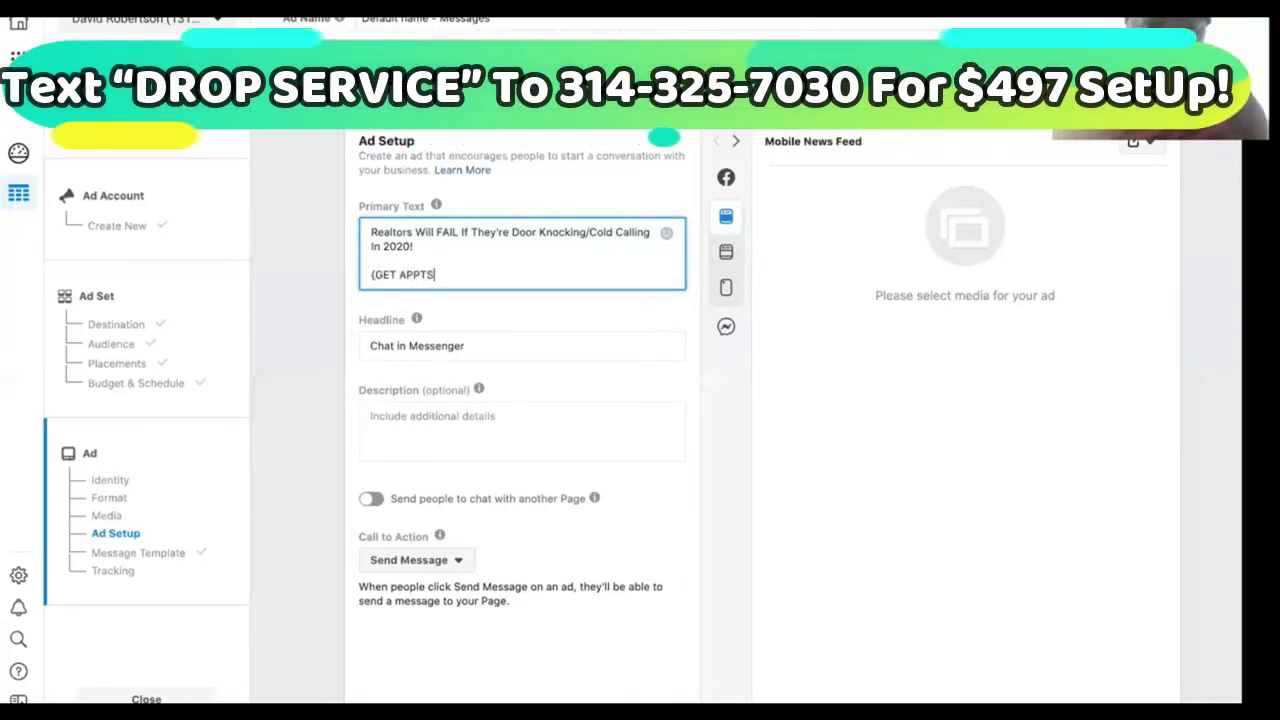
type(" NOT LEADS")
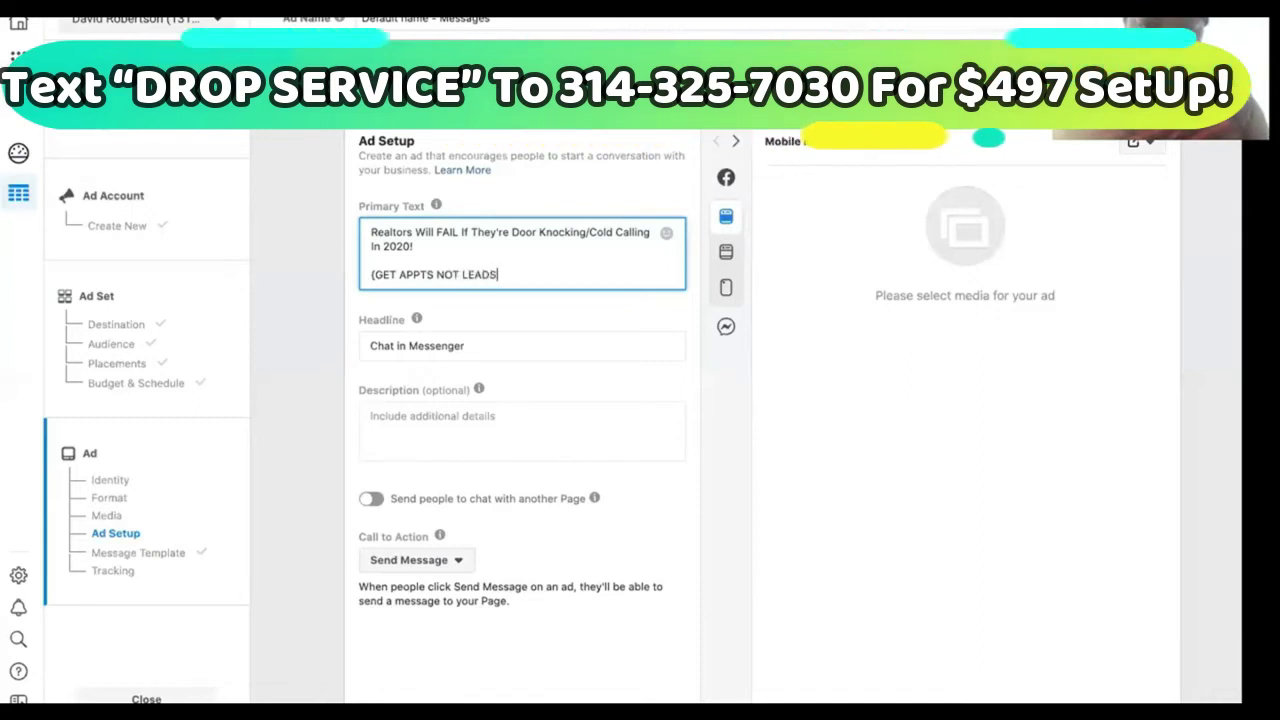
type(" -")
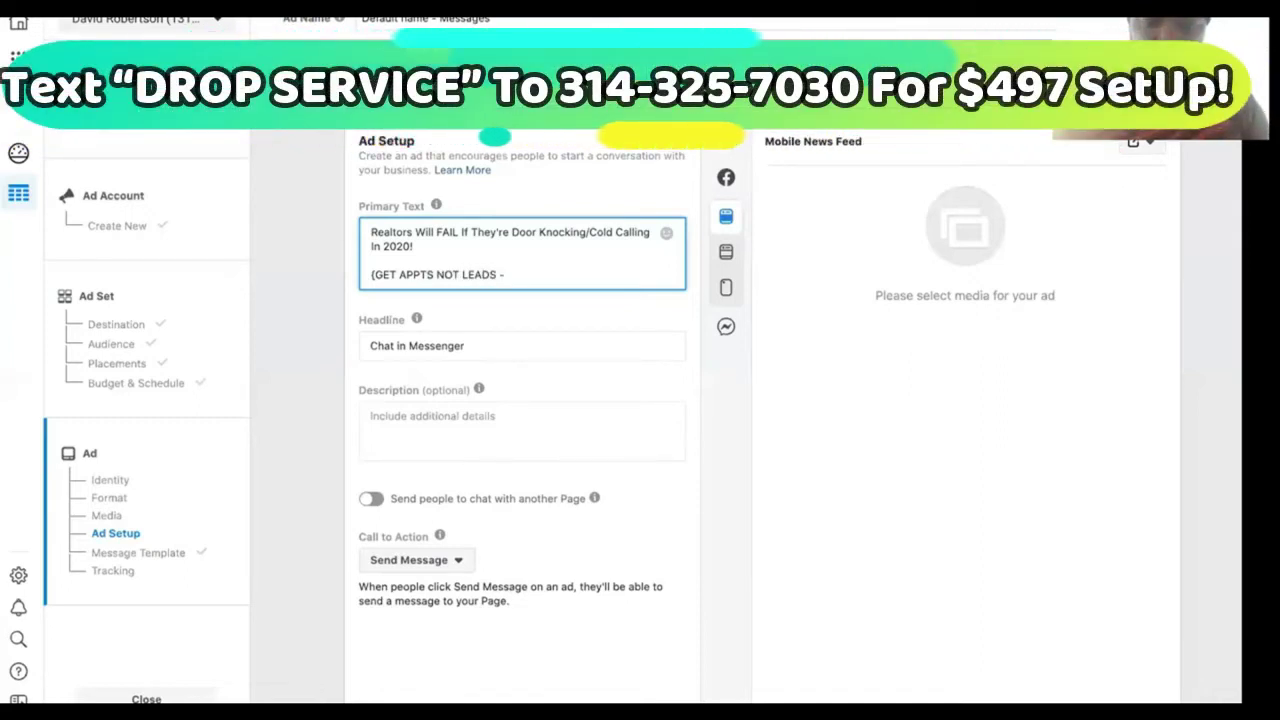
type(" M")
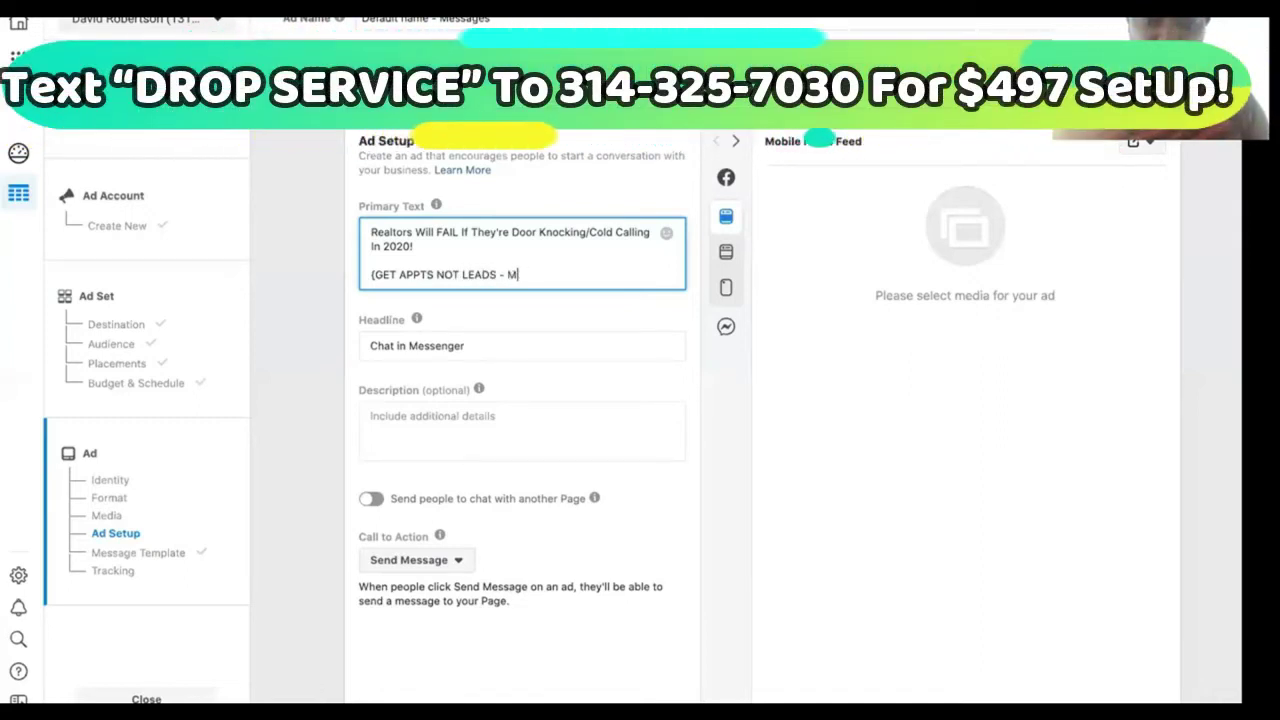
key("BackSpace")
type("NO UPFRONT")
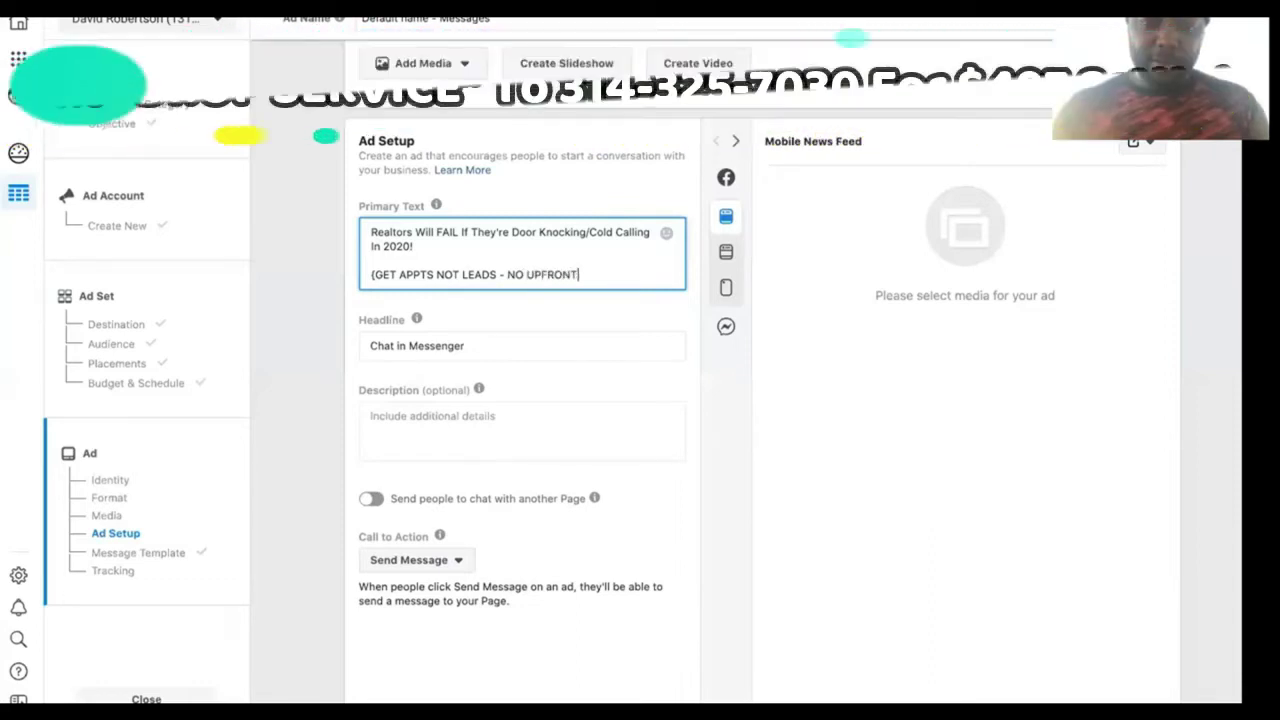
type(" OR MON")
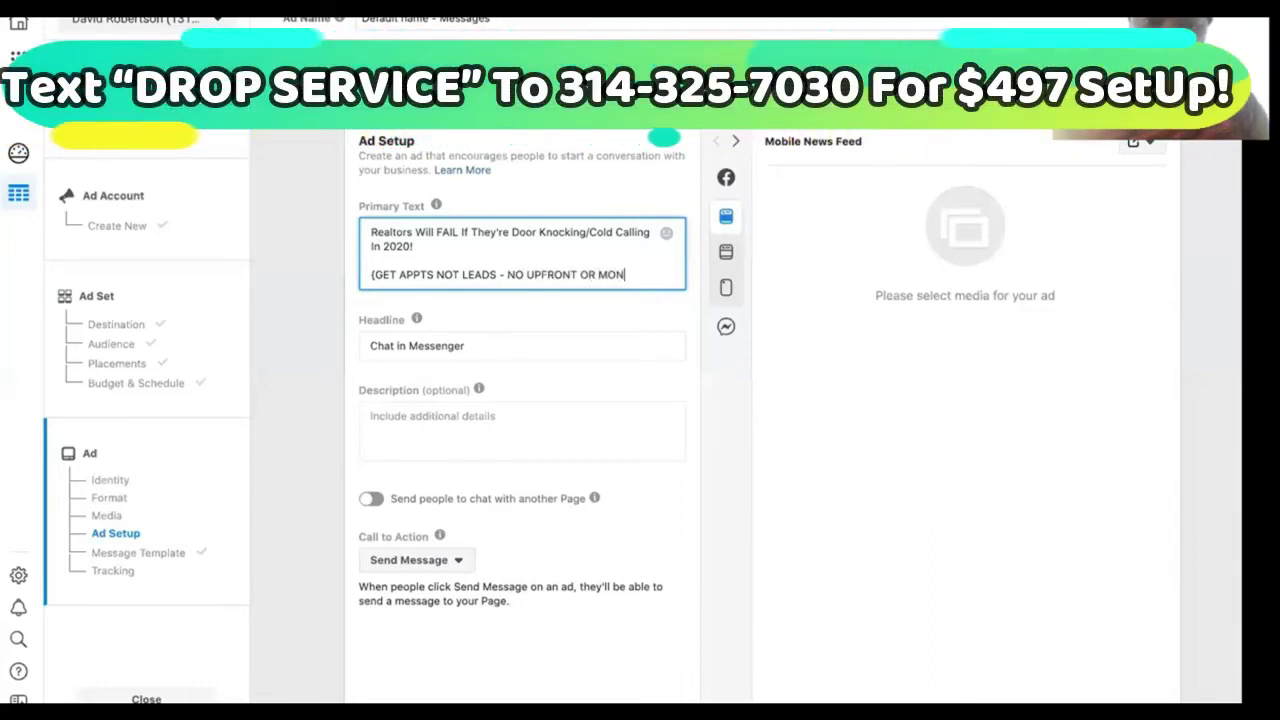
type("THLY COSTS")
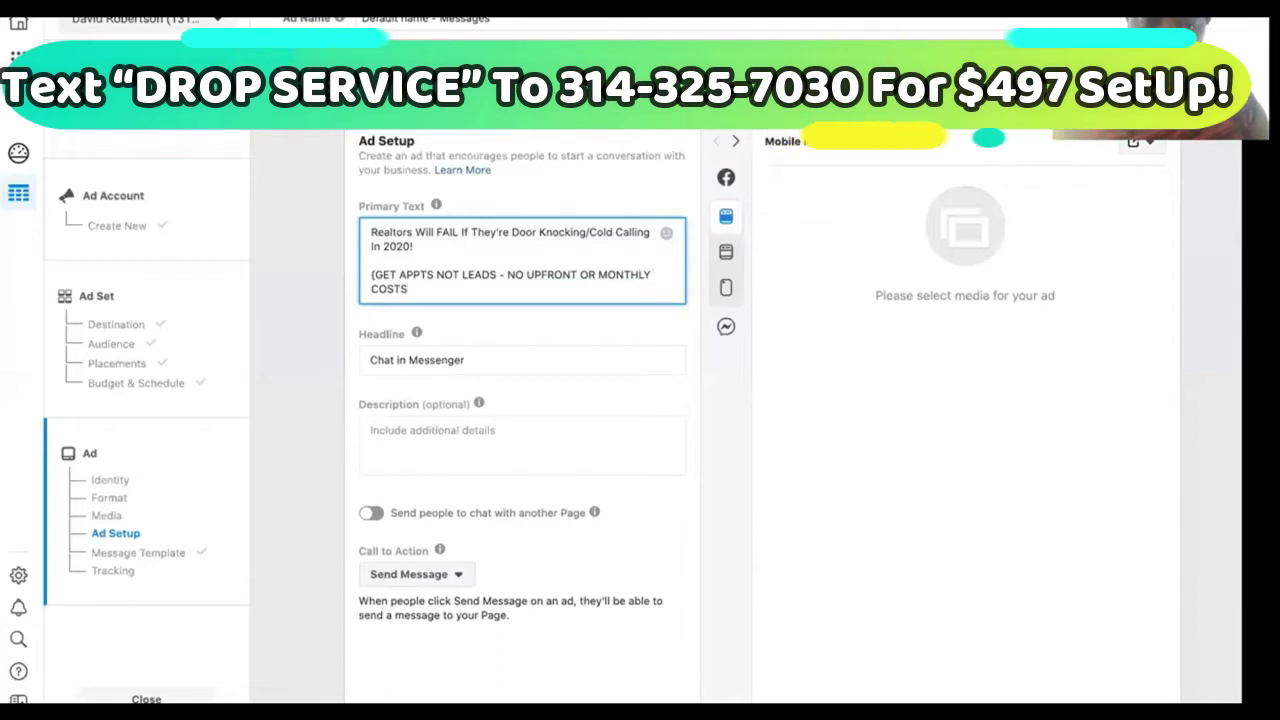
Complete the second paragraph with "+ WE PAY ADS + WE PAY YOU FOR NON ACTIVES!)" and leave a blank line before a new paragraph.
type(" + WE")
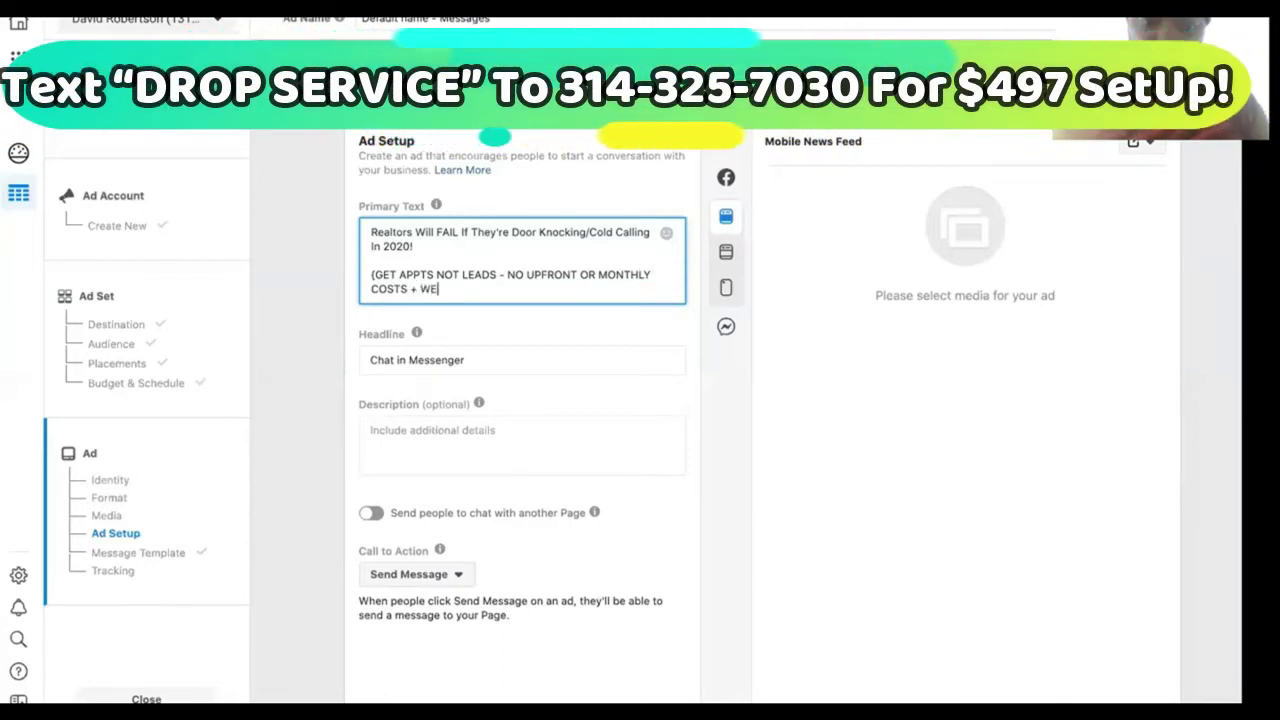
type(" PAY")
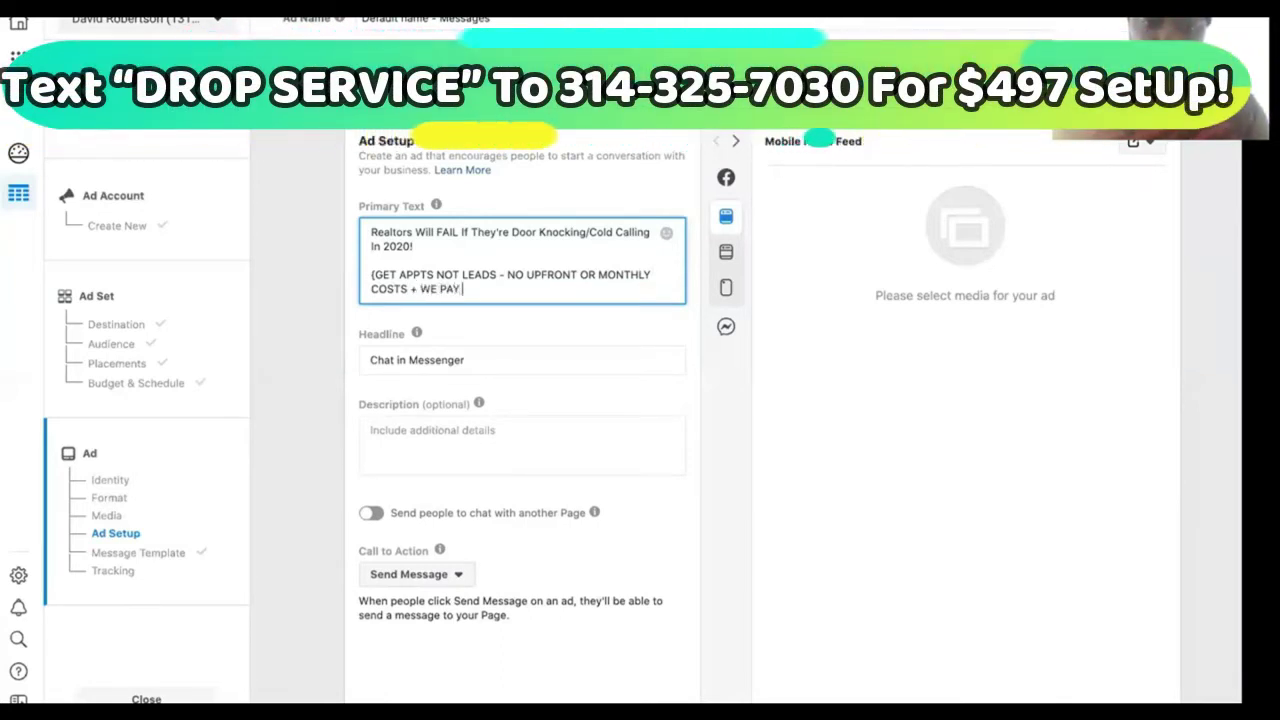
type(" ADS")
type(" .")
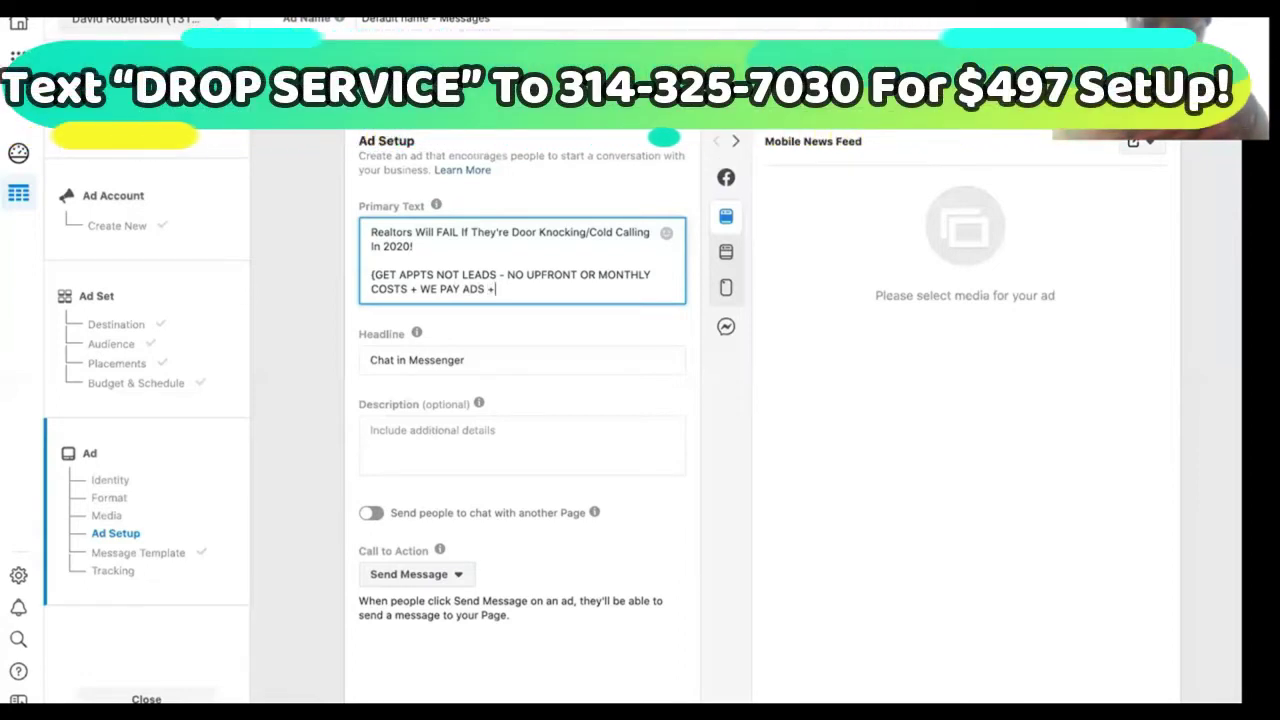
type("+ WE PAY YOU ON")
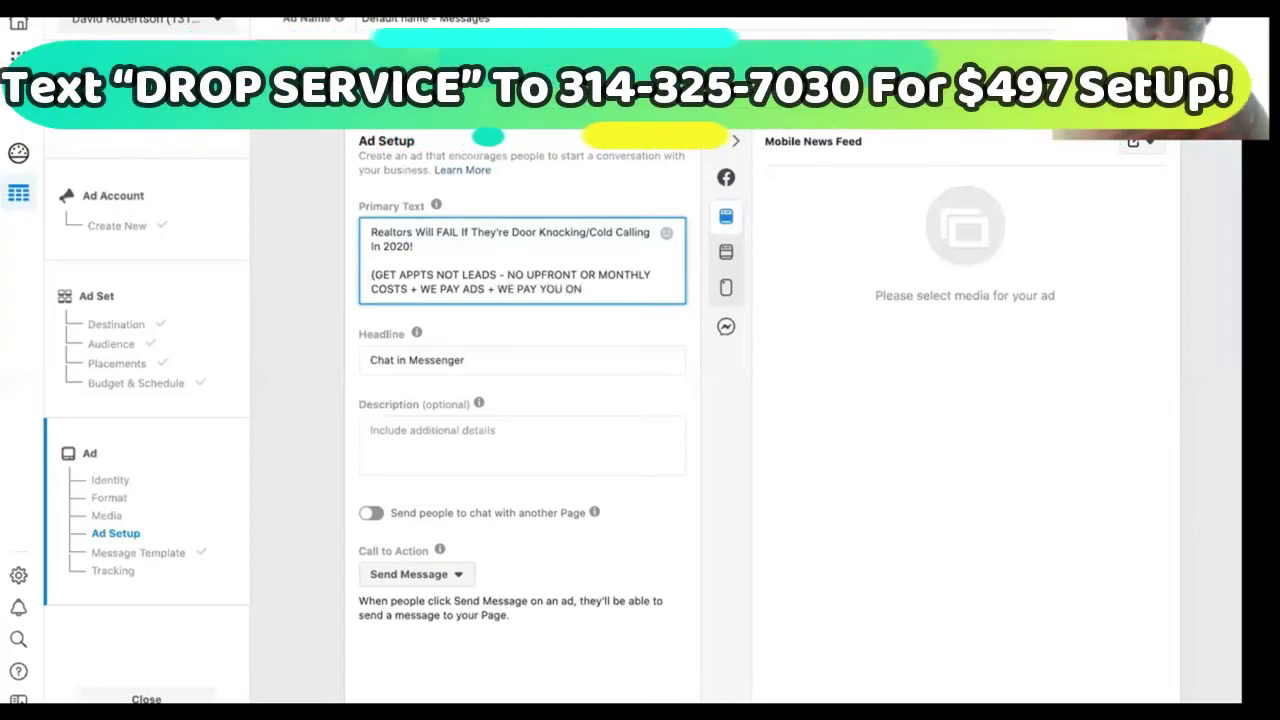
key("BackSpace")
key("BackSpace")
type("FOR")
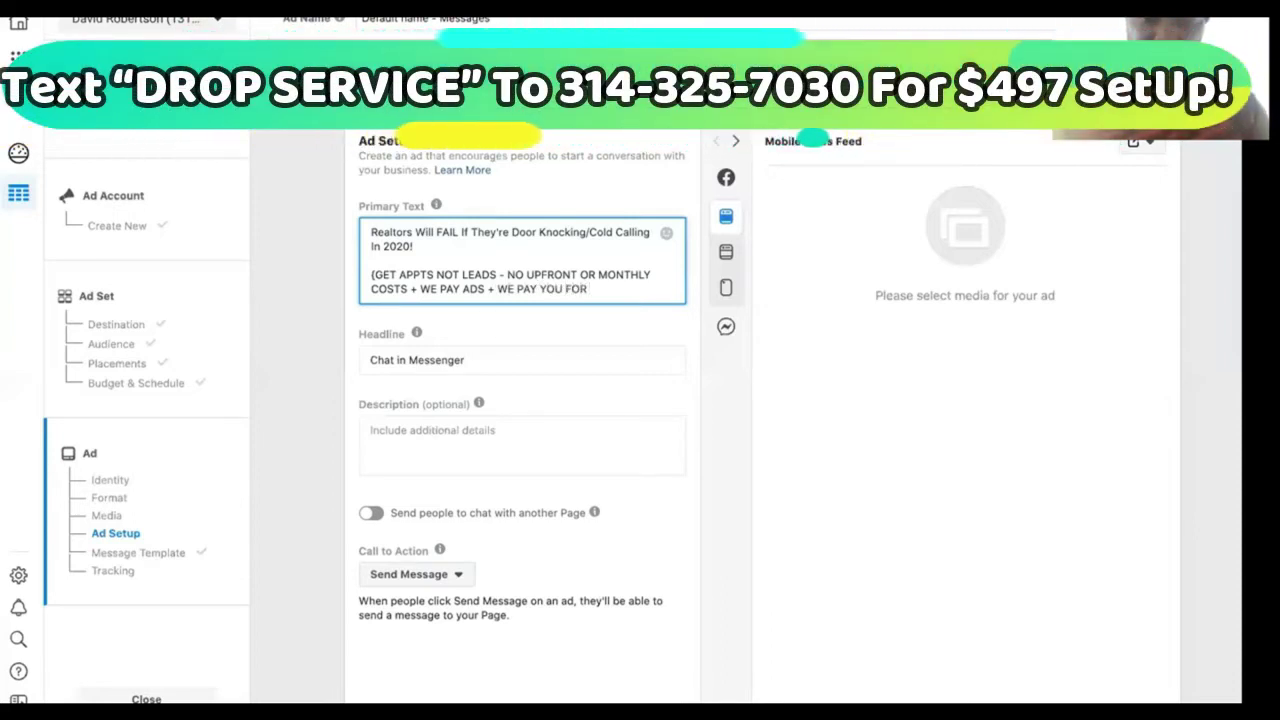
type(" NON A")
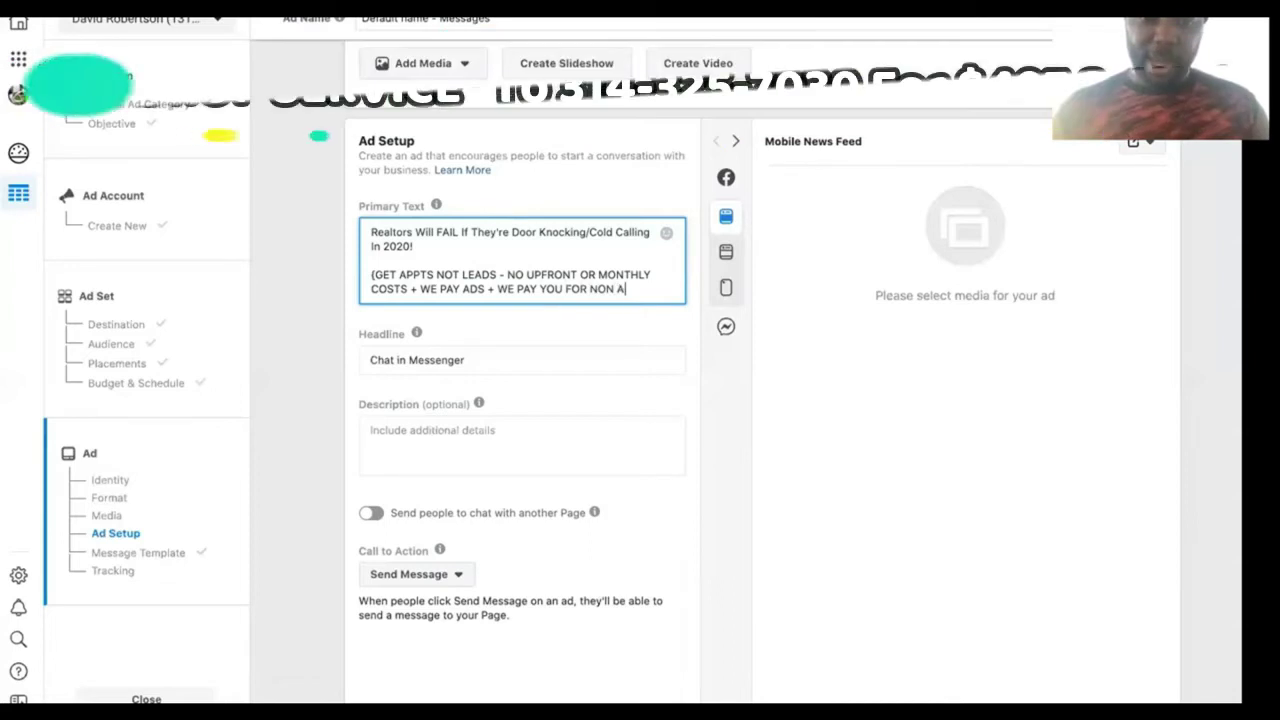
type("CTIVES!)")
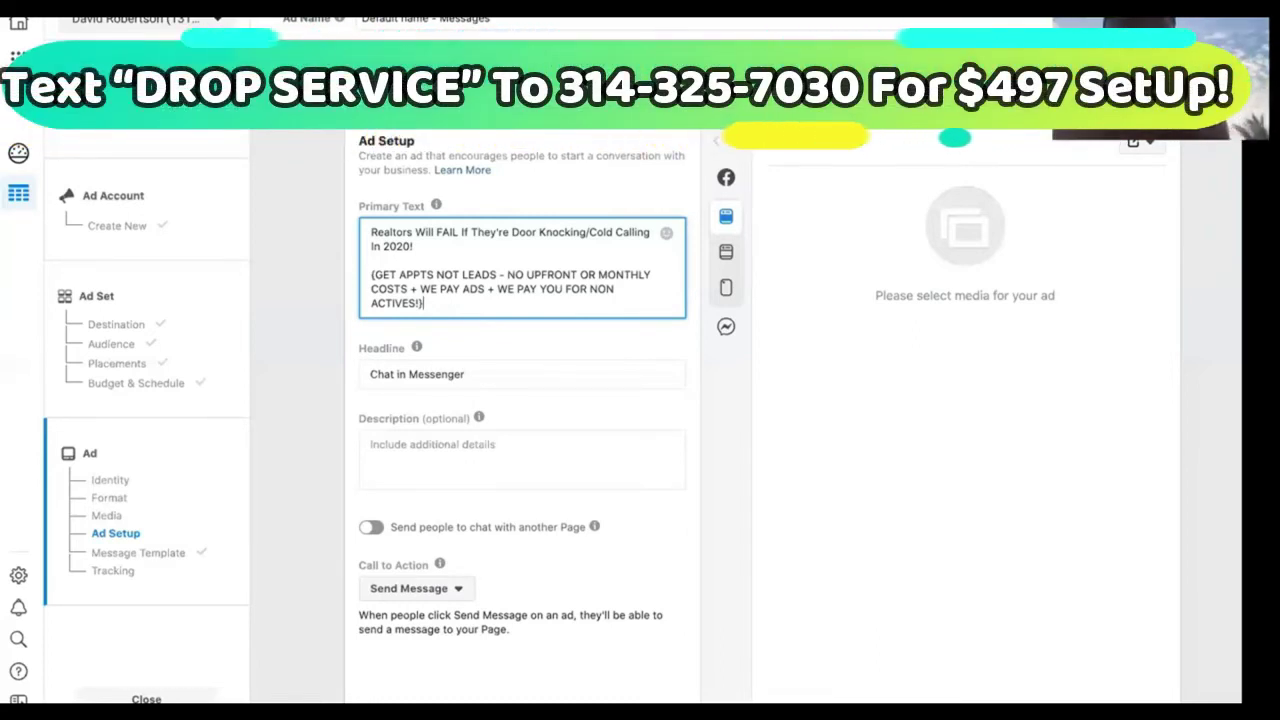
key("Return")
key("Return")
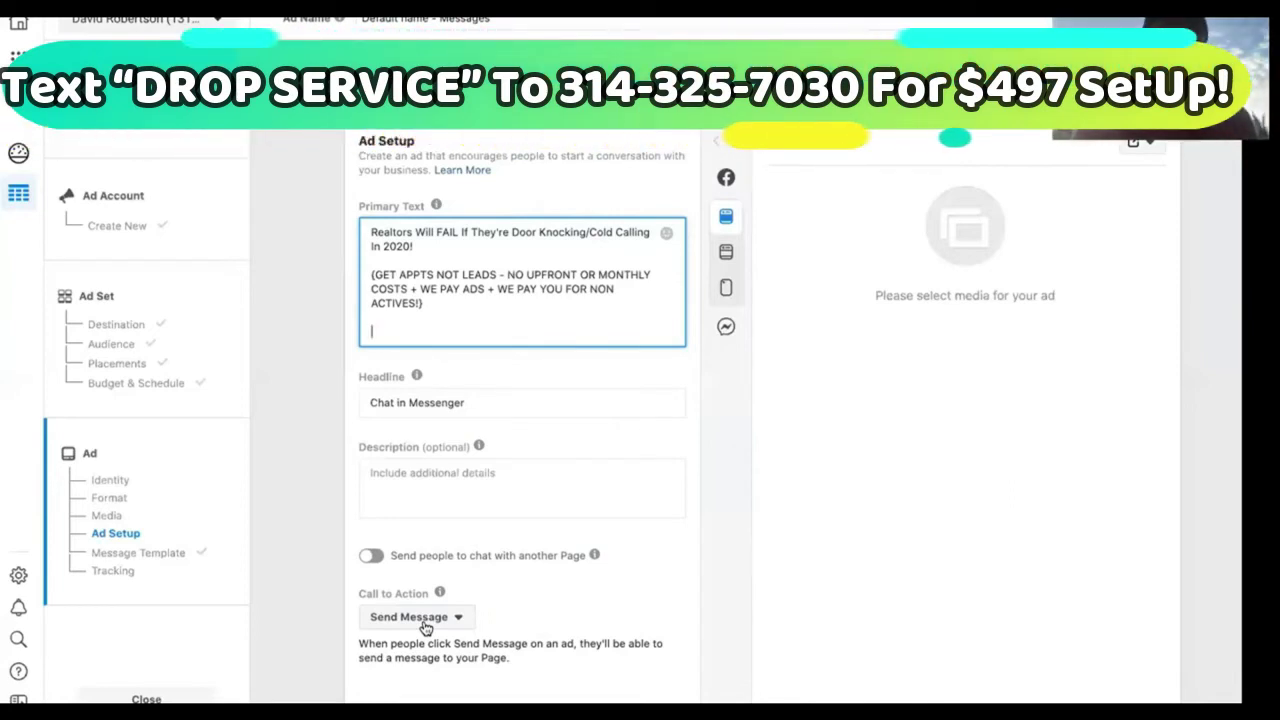
Start the primary text's third paragraph, below a blank line, with the words: Click " LEARN MORE ".
key("Return")
key("Return")
type("CLIC")
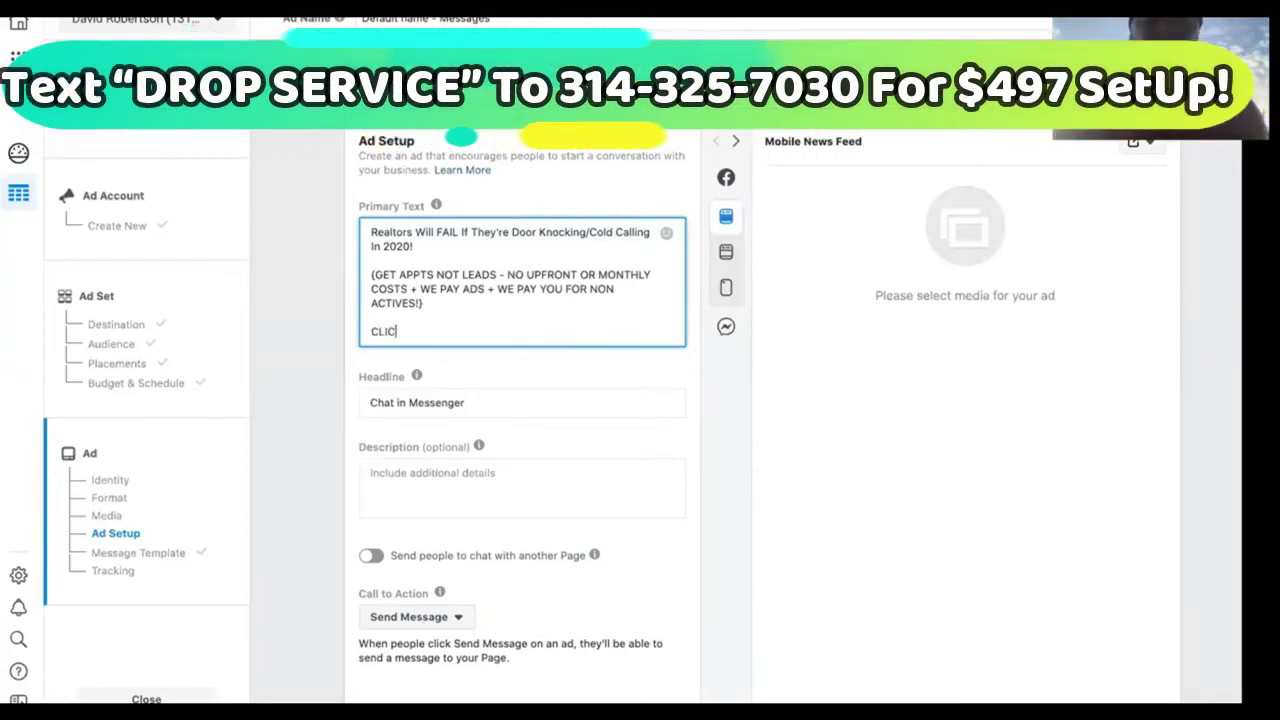
type("K")
key("BackSpace")
key("BackSpace")
key("BackSpace")
type("ic")
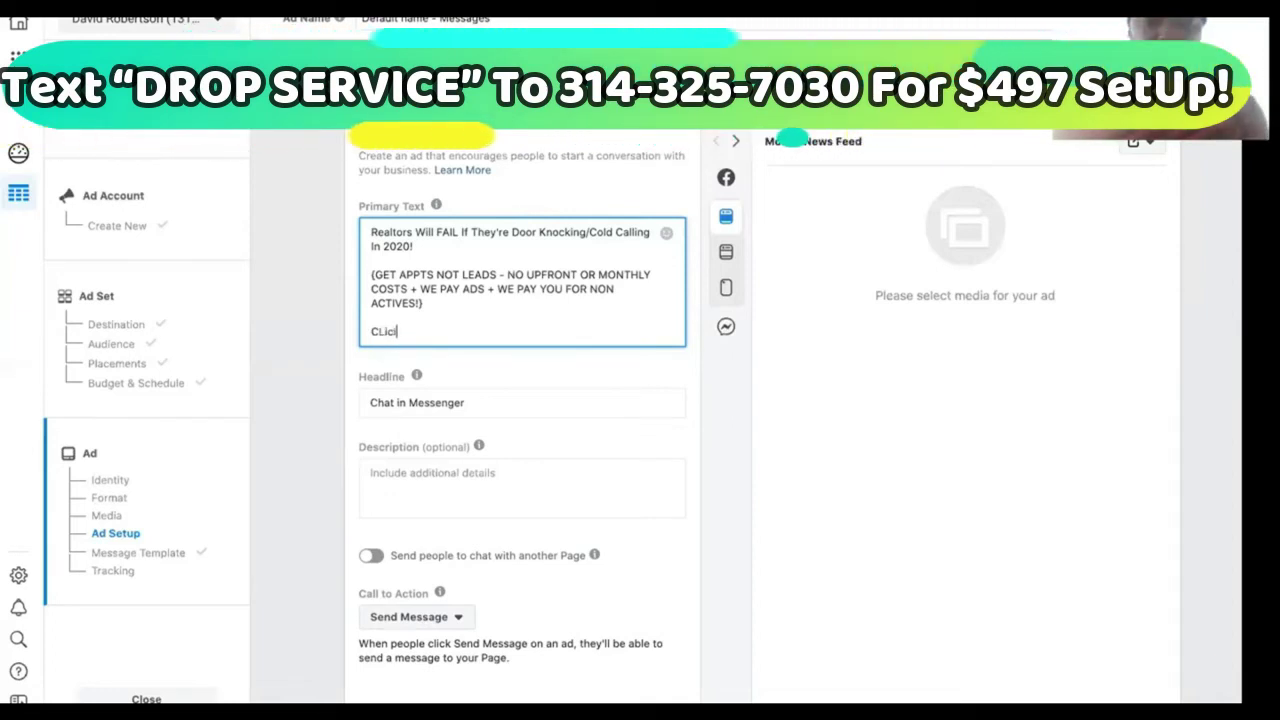
type("k \" LEAR")
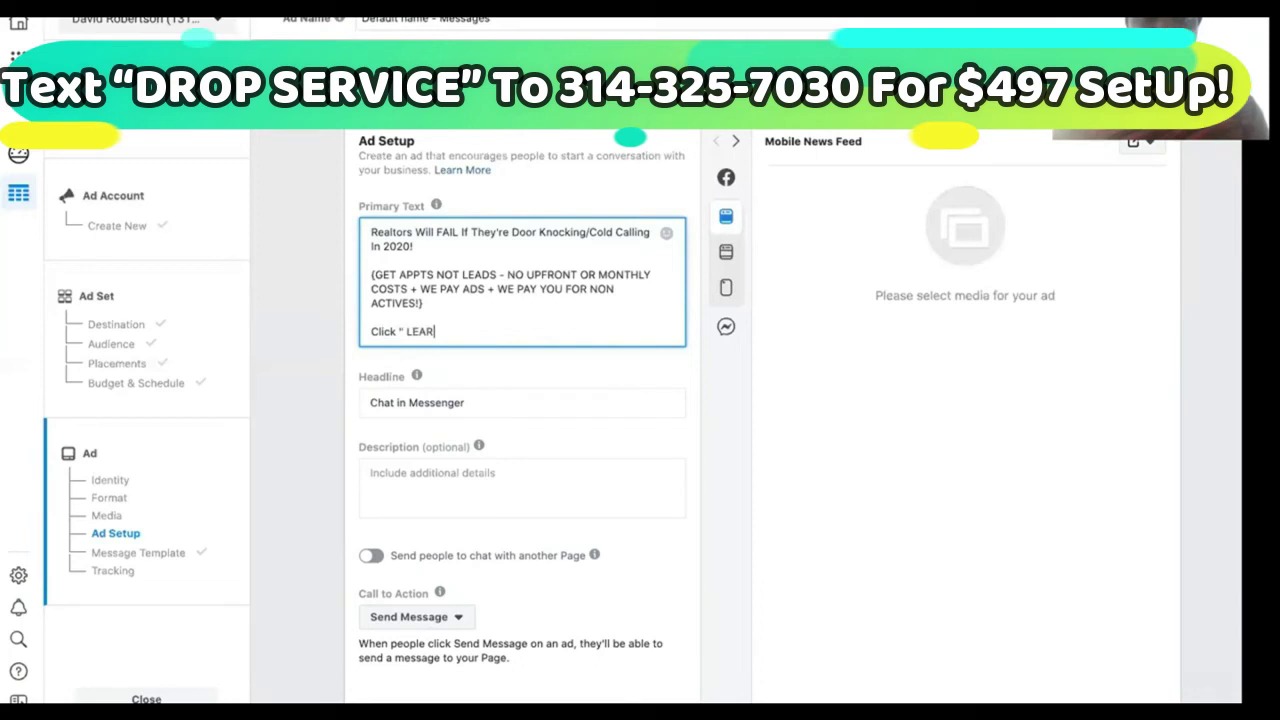
type("N MORE \"")
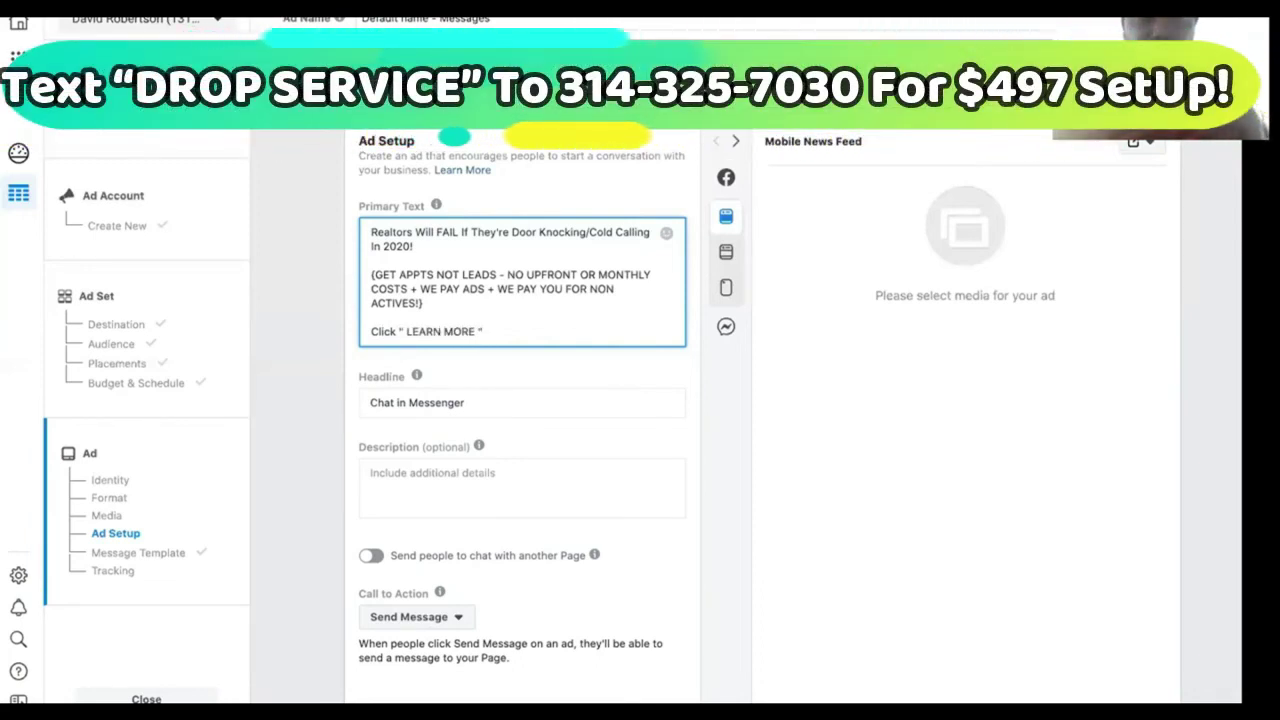
Complete the third paragraph of the primary text with "For The Irresistible Offer Above".
type(" For Th")
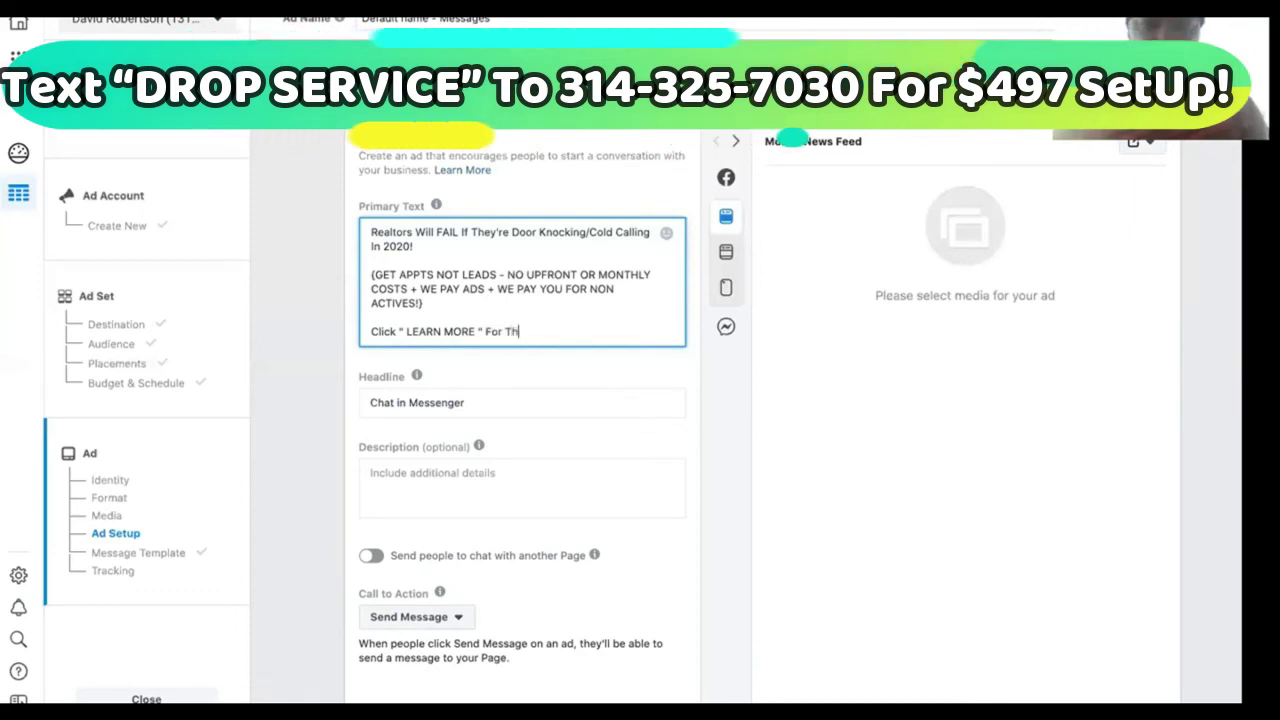
type("e Irres")
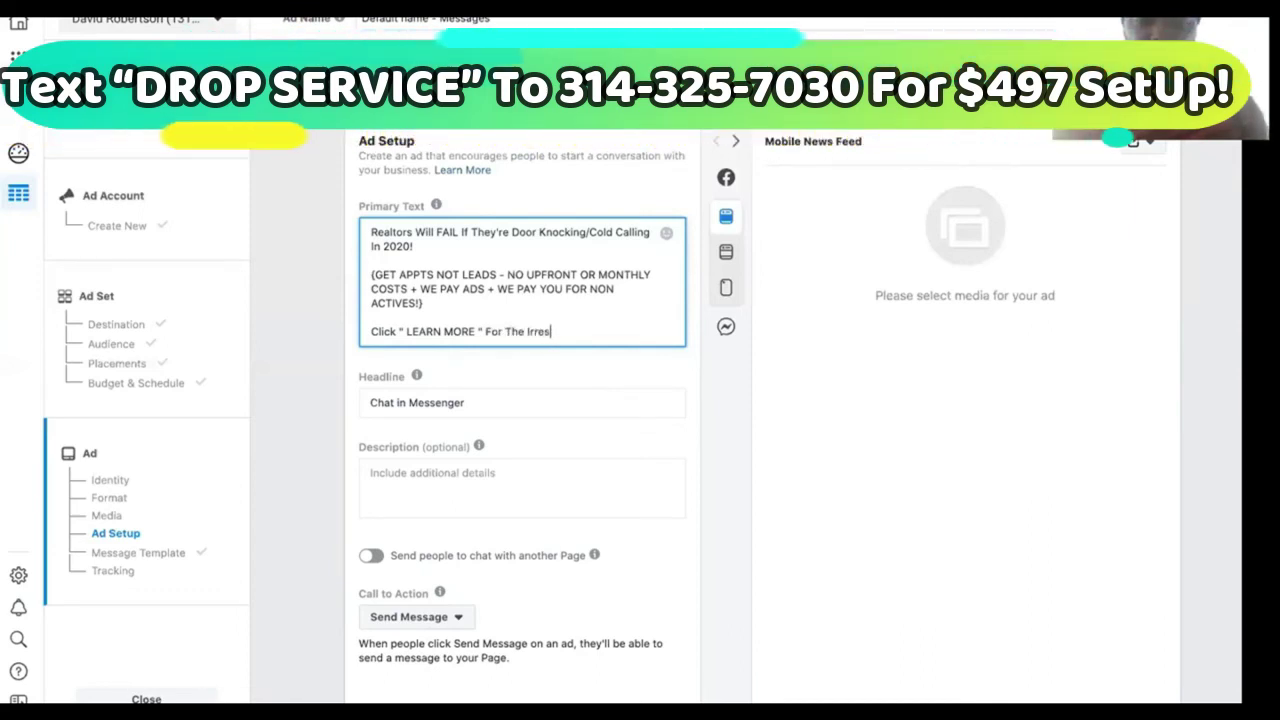
type("istible Offer Above")
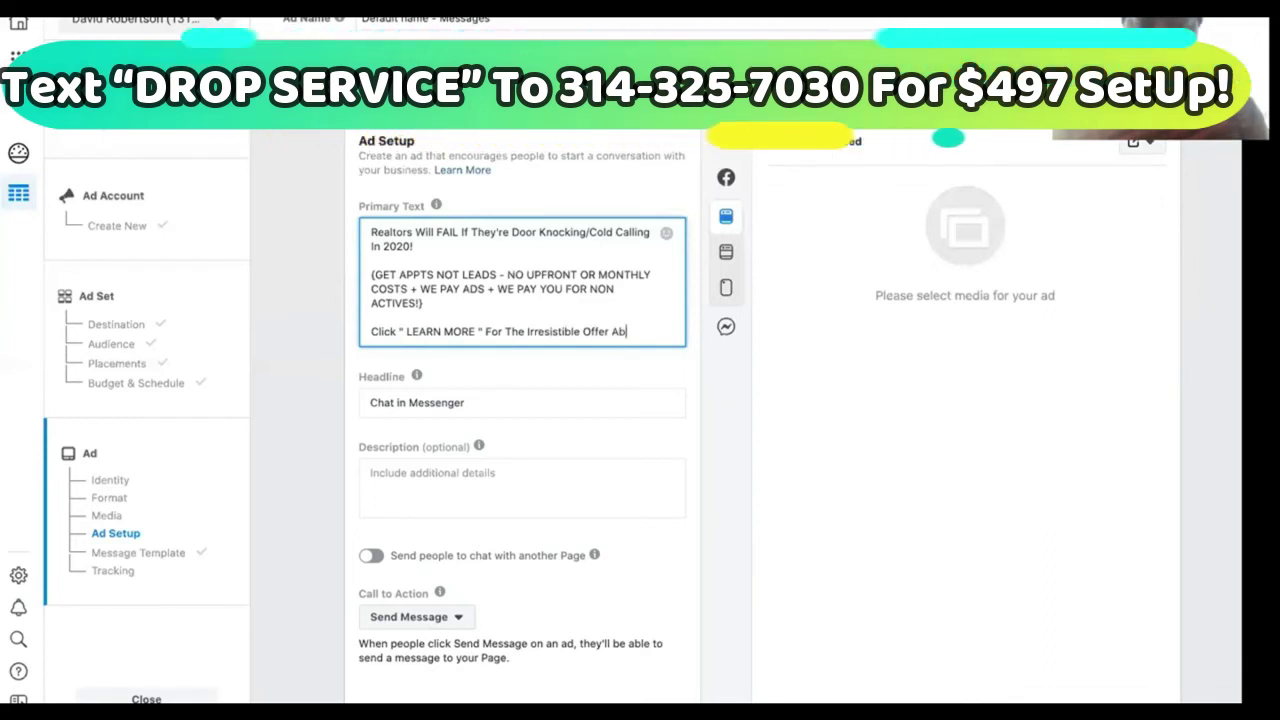
Replace "For" in the primary text's last line with "To See Demo + Claim", ahead of "The Irresistible Offer Above".
left_click(506, 330)
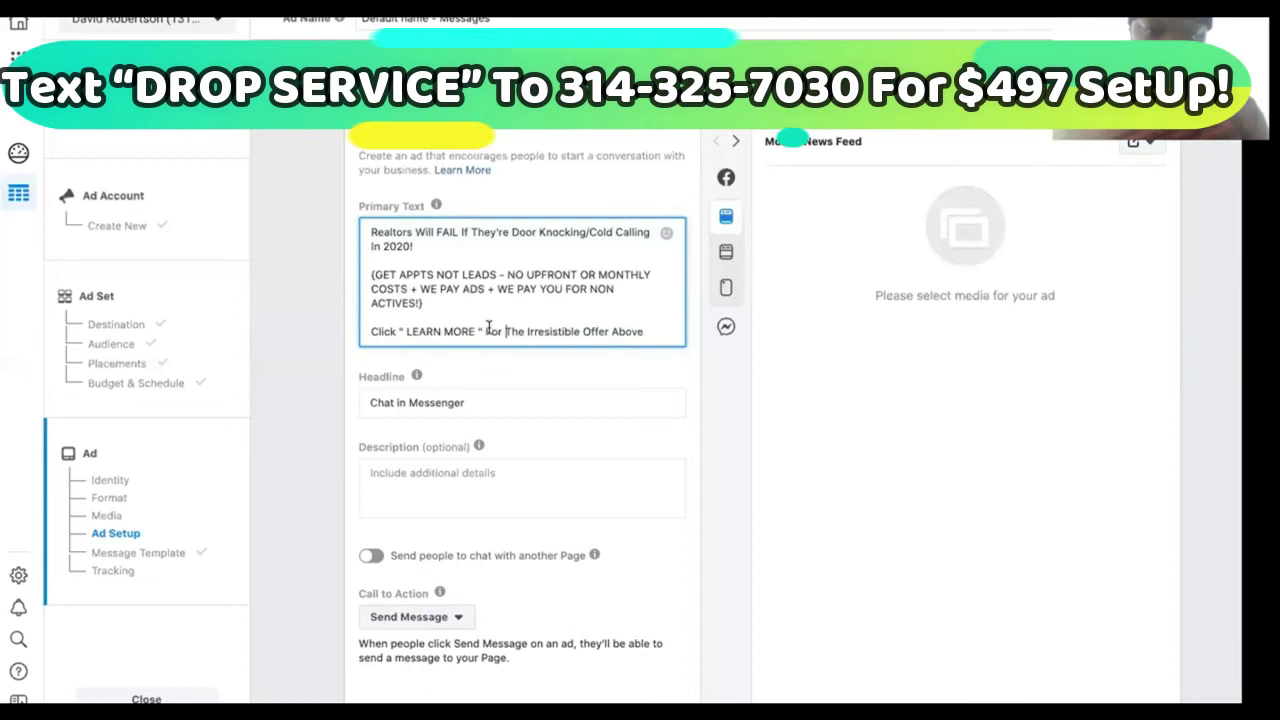
type("To See ")
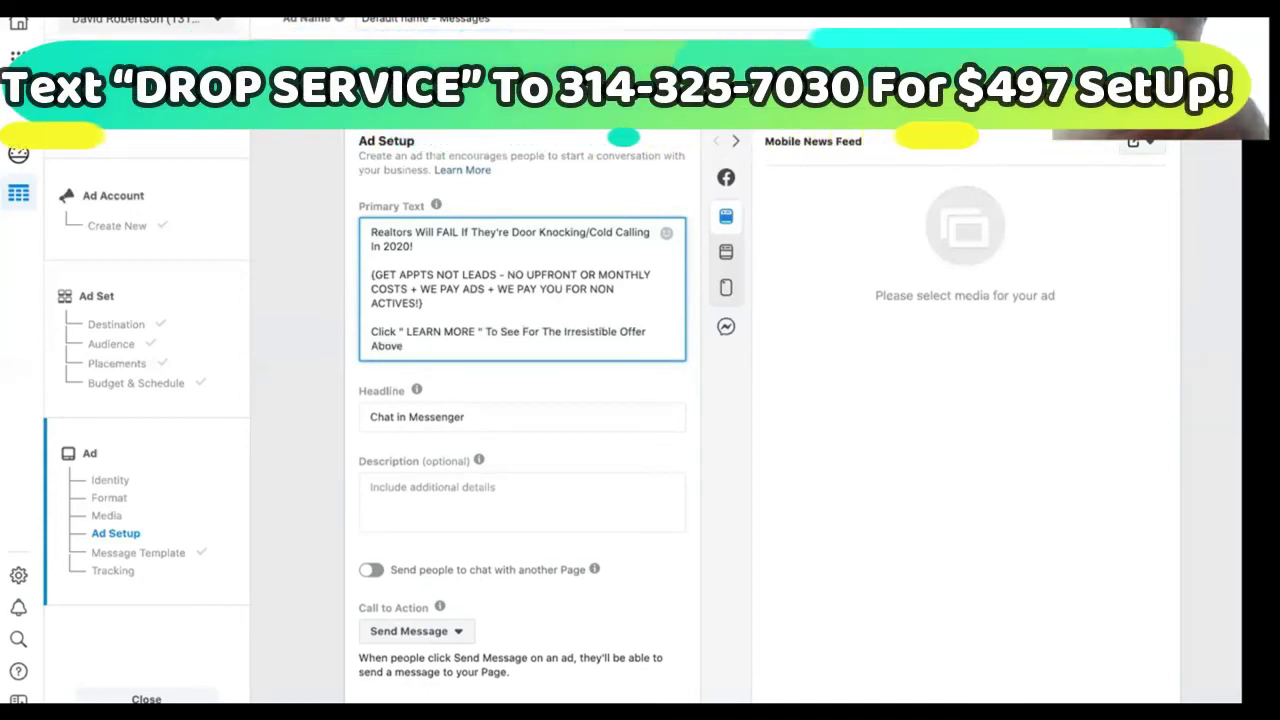
type("Demo")
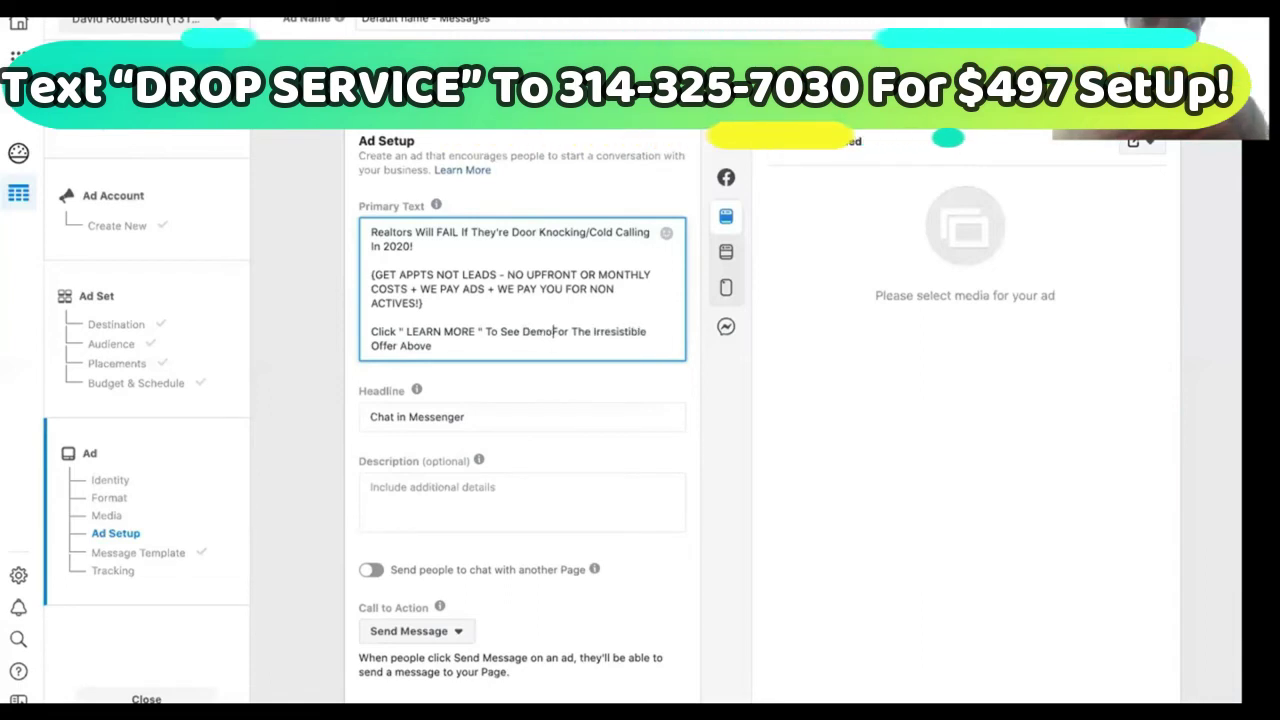
type(" + Claim")
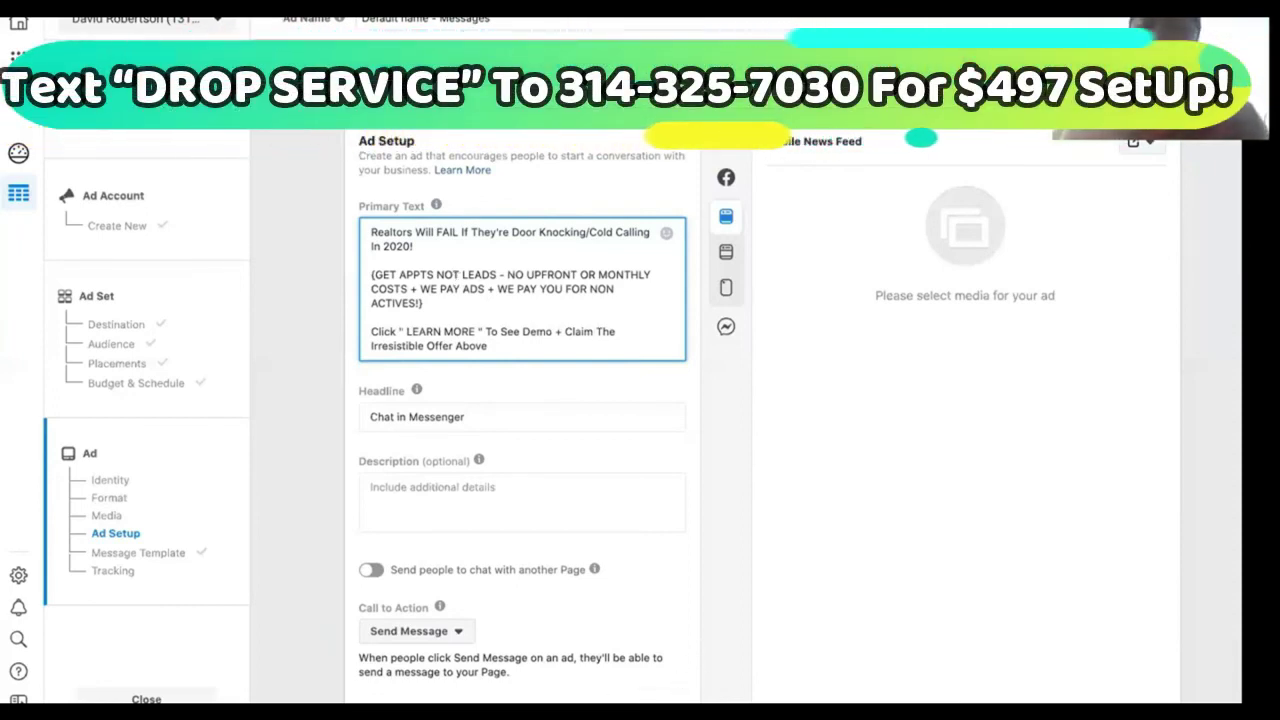
key("alt+q")
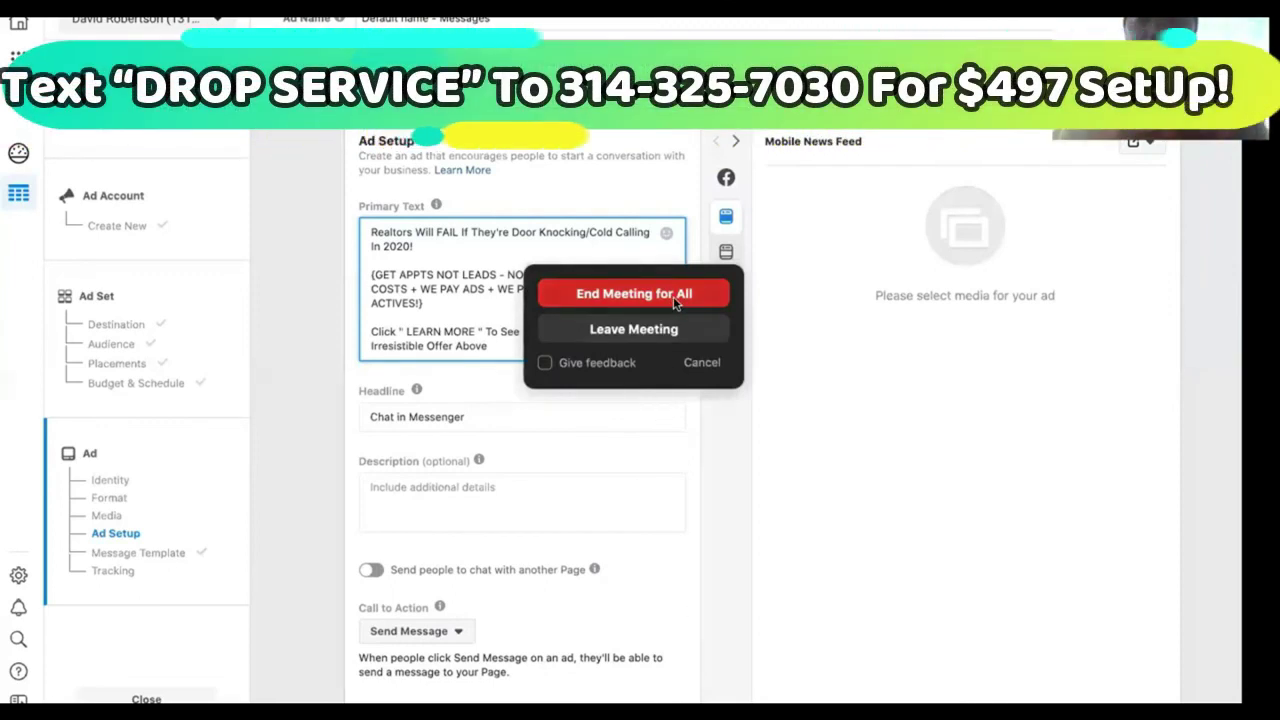